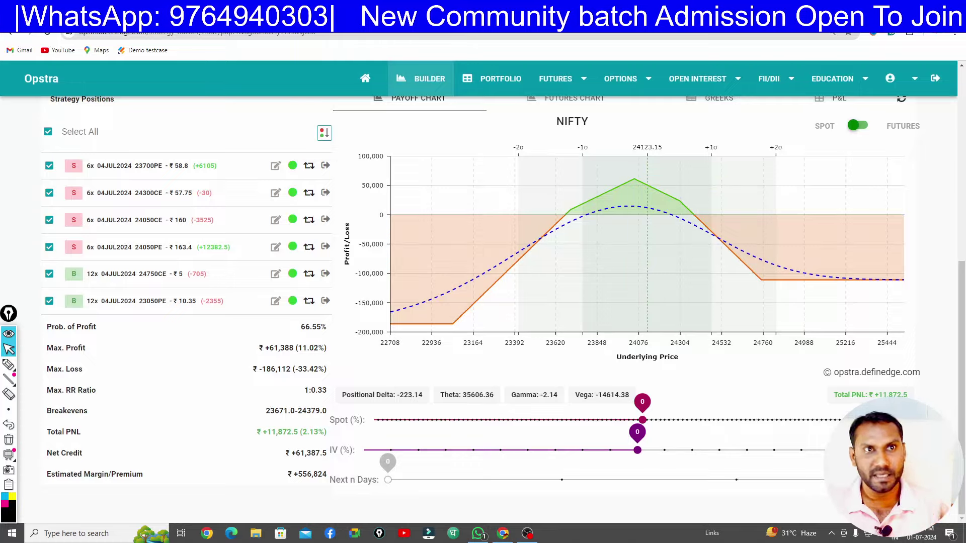
key(ctrl+Tab)
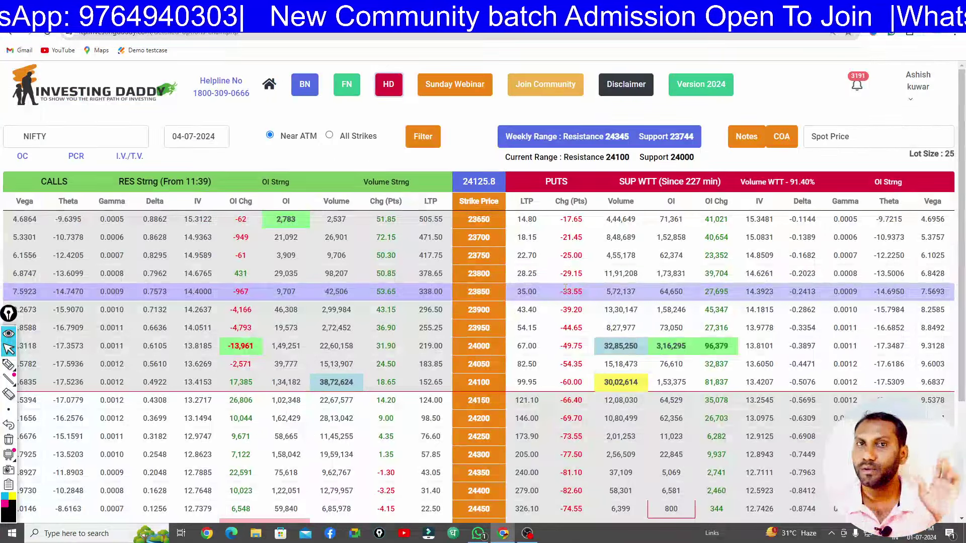
scroll(566, 287, down, 3)
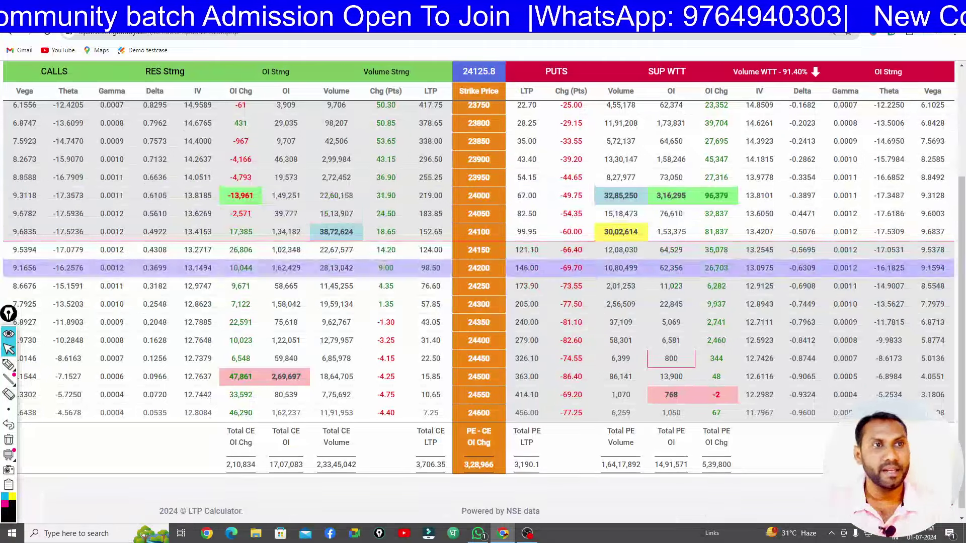
scroll(595, 270, up, 3)
click(390, 86)
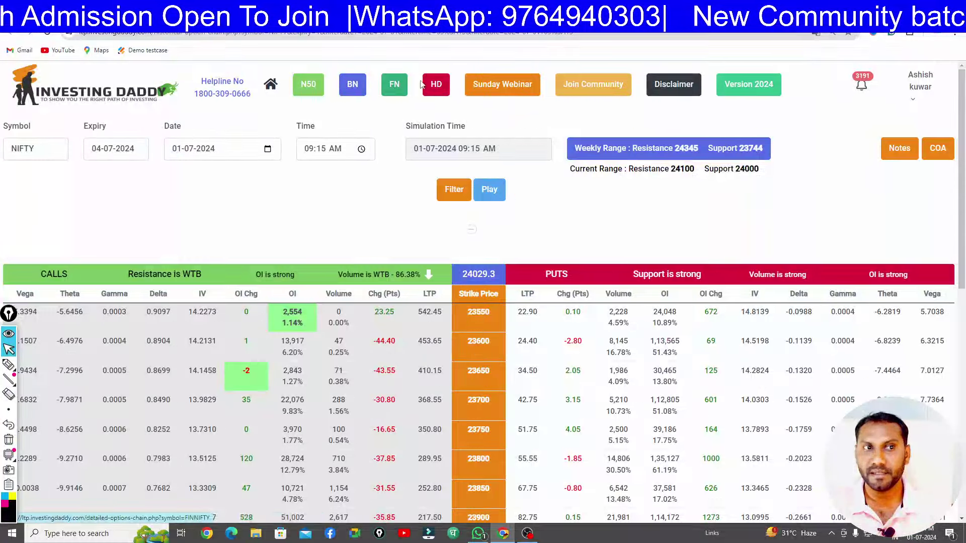
click(489, 189)
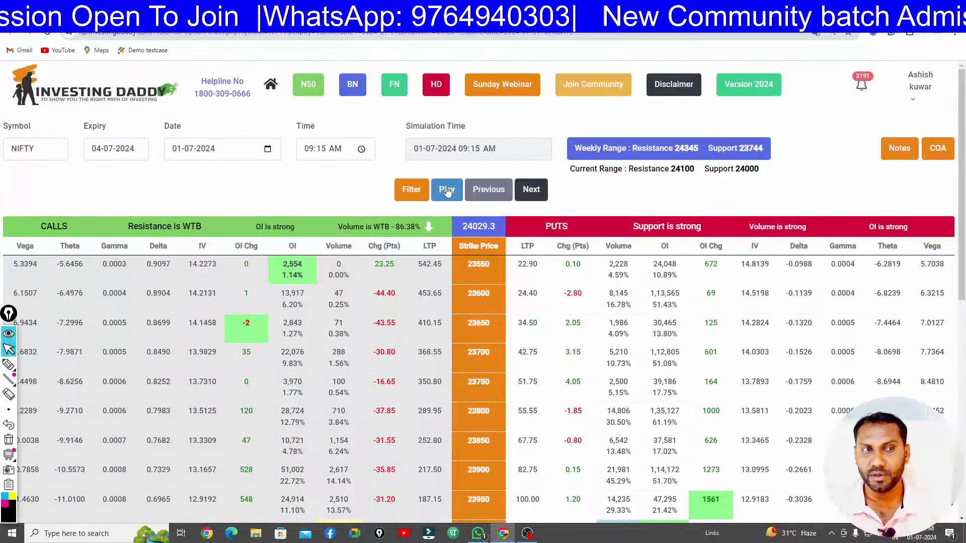
click(447, 190)
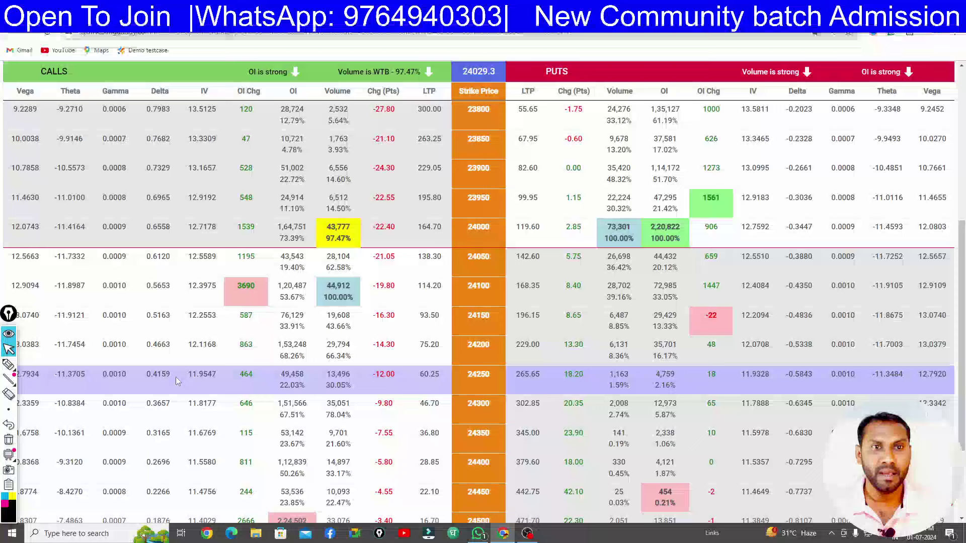
- Mark the link between the 24000 and 24100 call volumes with a freehand arrow, and clear the annotation
mouse_move(6, 378)
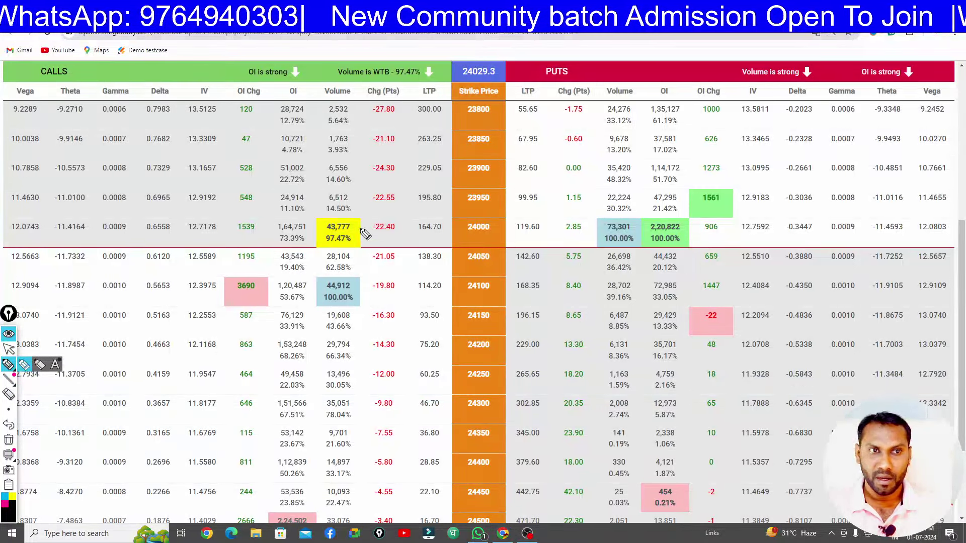
mouse_move(360, 229)
mouse_down()
mouse_move(367, 308)
mouse_move(383, 250)
mouse_move(359, 218)
mouse_up()
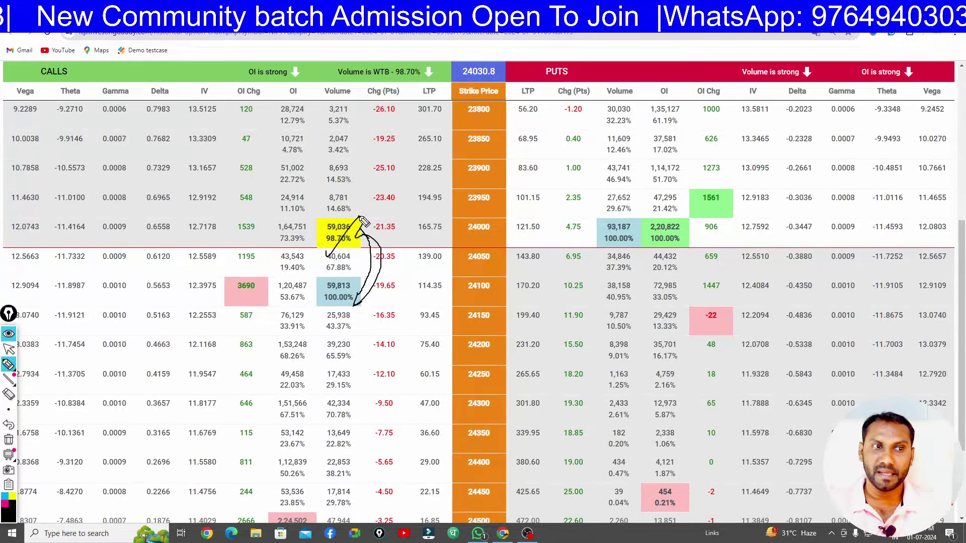
click(8, 441)
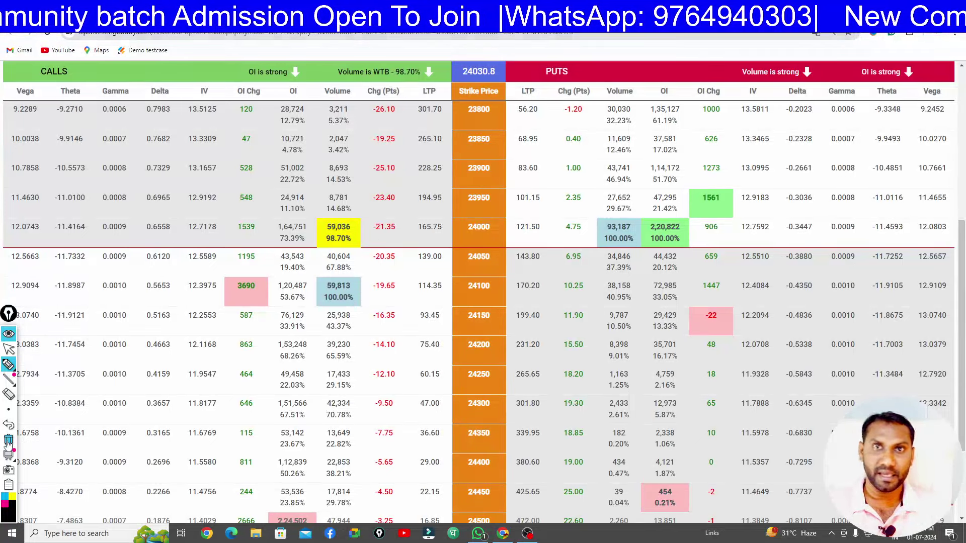
click(9, 350)
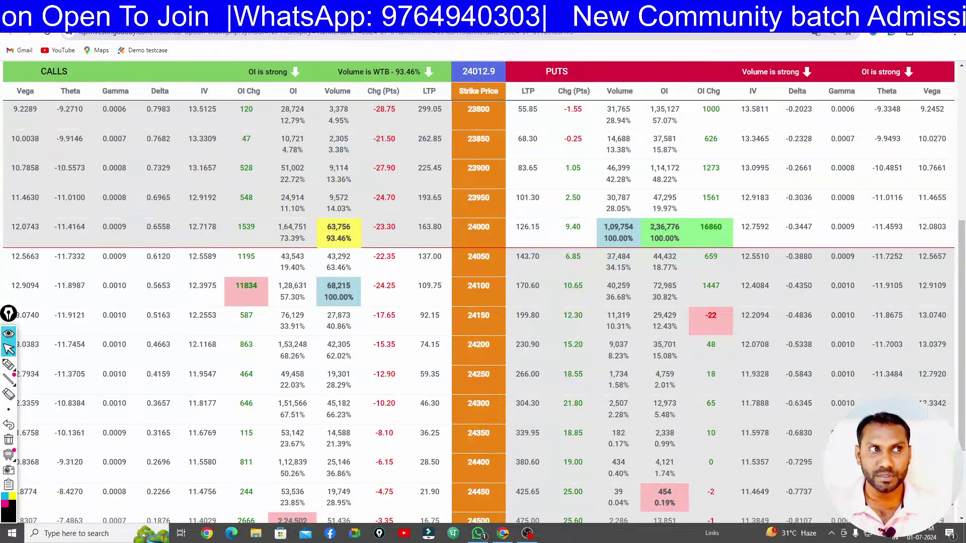
- Switch to the TradingView NIFTY 5-minute chart, mark the 1 July bounce off the 24,000 line freehand, and clear the marks
click(200, 15)
scroll(638, 382, up, 3)
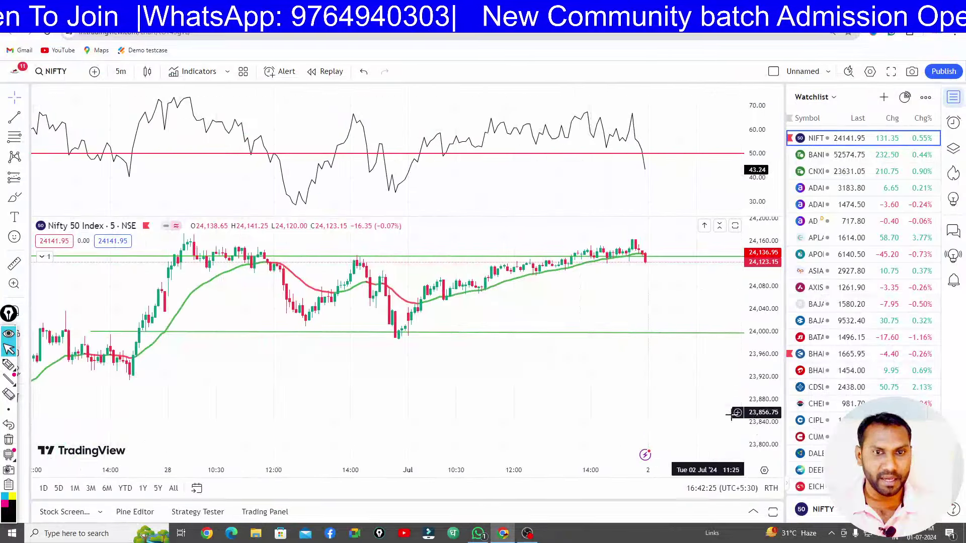
drag(750, 417, 750, 335)
click(9, 364)
drag(406, 329, 435, 314)
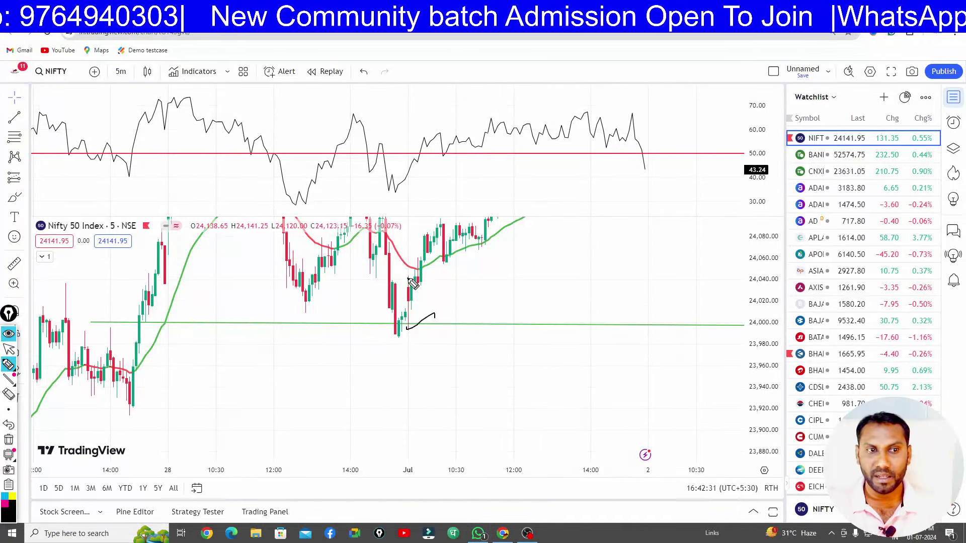
mouse_move(408, 278)
mouse_down()
mouse_move(401, 330)
mouse_move(439, 243)
mouse_up()
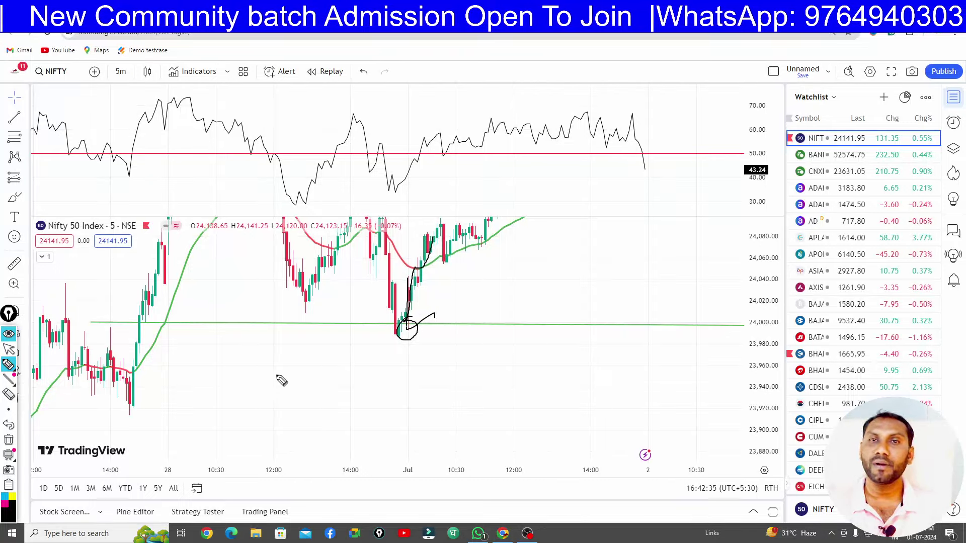
click(9, 440)
click(8, 348)
- Mark the oscillator's crossing of its 50 level, the matching moving-average crossover and the price low freehand, and clear the marks
scroll(422, 359, up, 1)
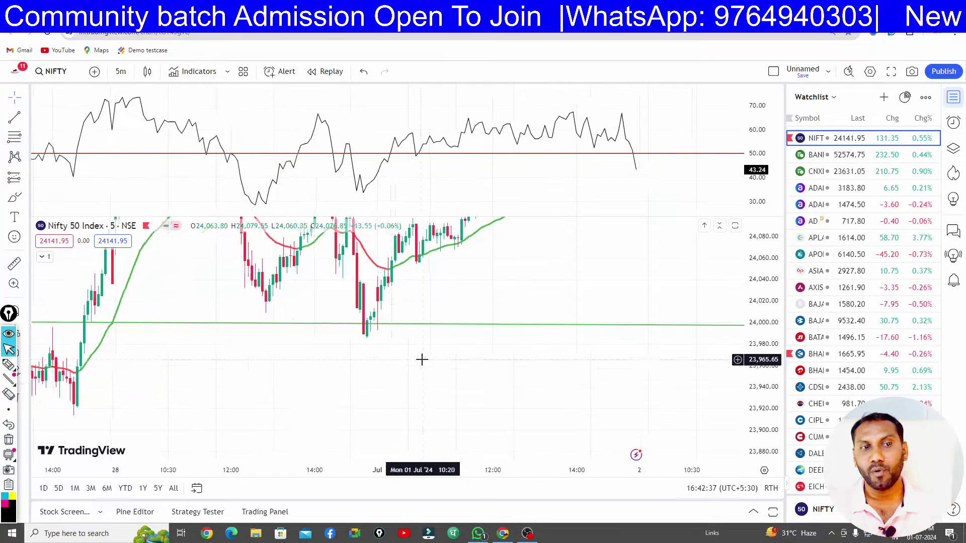
scroll(422, 359, down, 3)
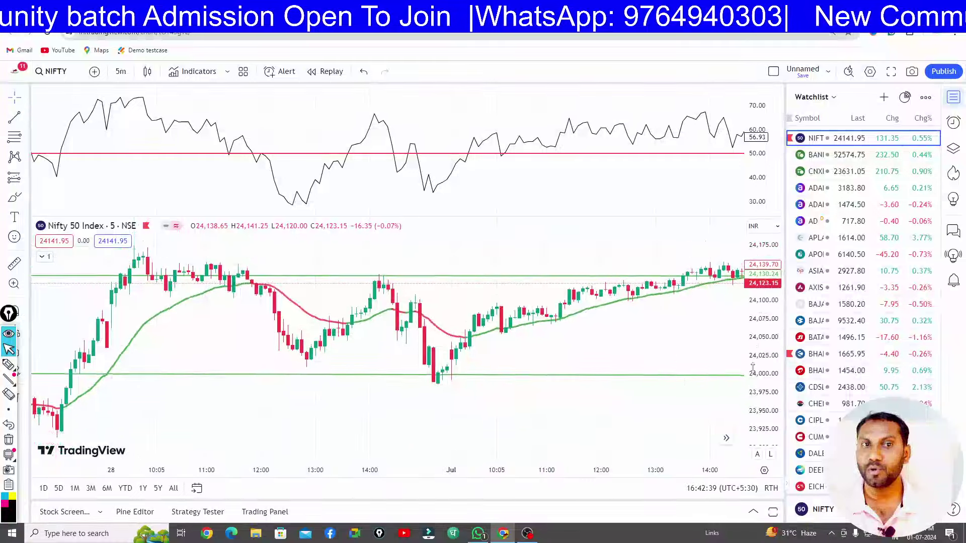
scroll(545, 409, down, 4)
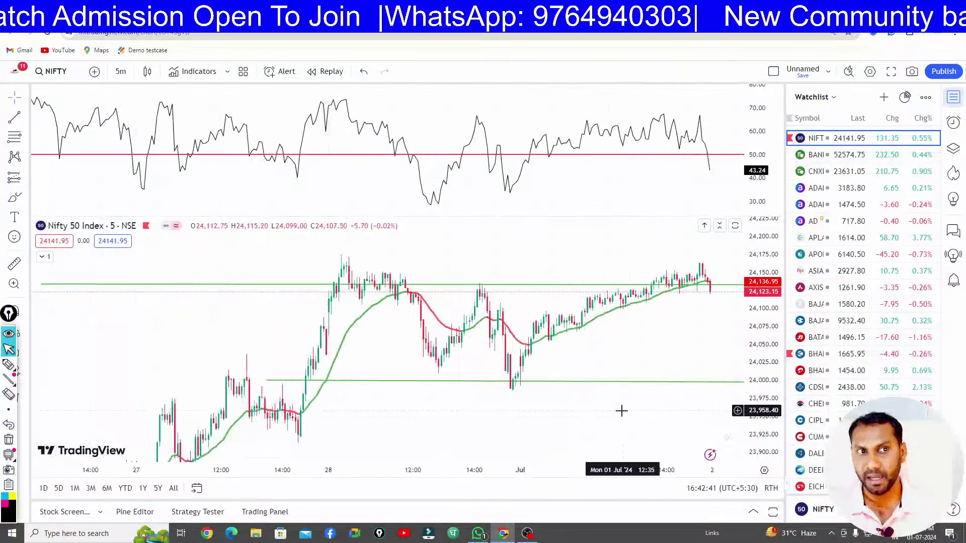
drag(621, 411, 557, 409)
click(9, 364)
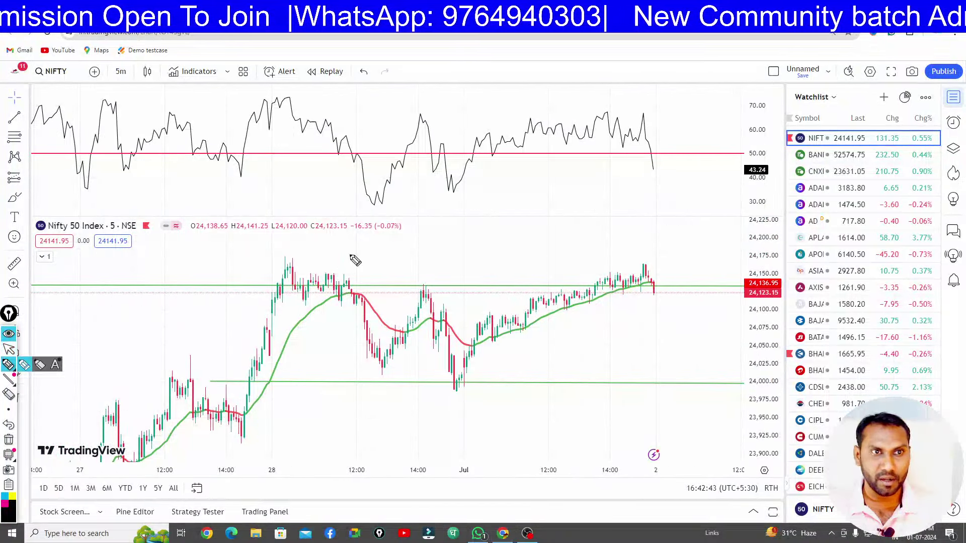
drag(469, 152, 496, 157)
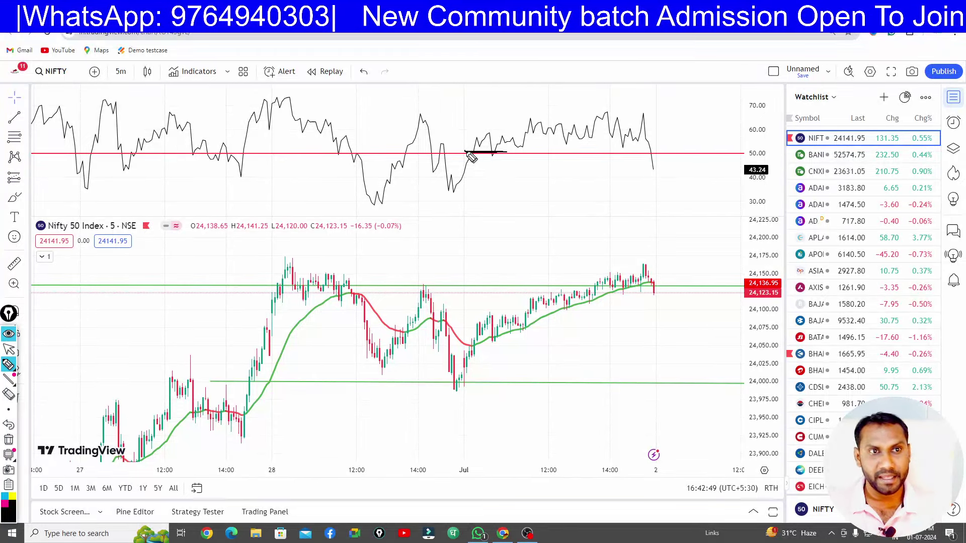
mouse_move(762, 150)
mouse_down()
mouse_move(775, 162)
mouse_move(755, 144)
mouse_up()
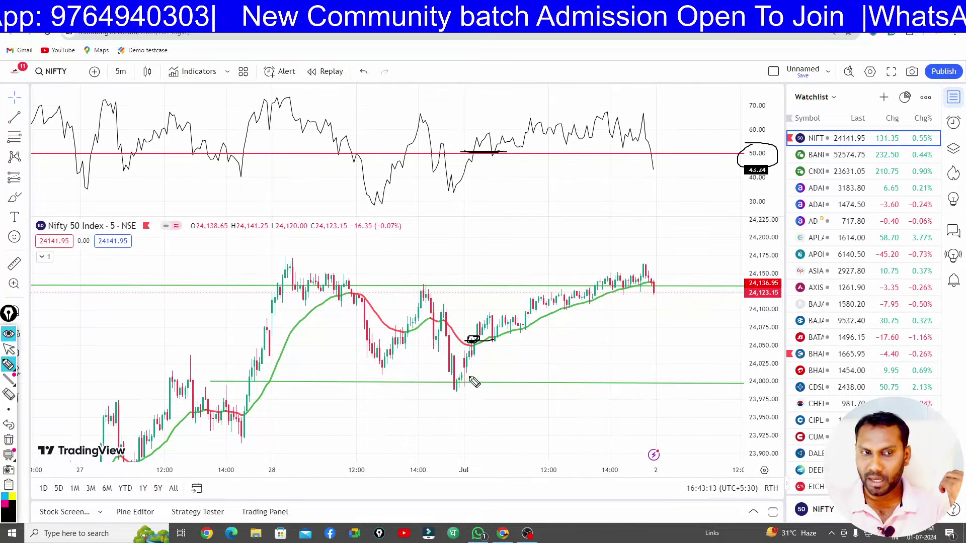
drag(457, 374, 452, 392)
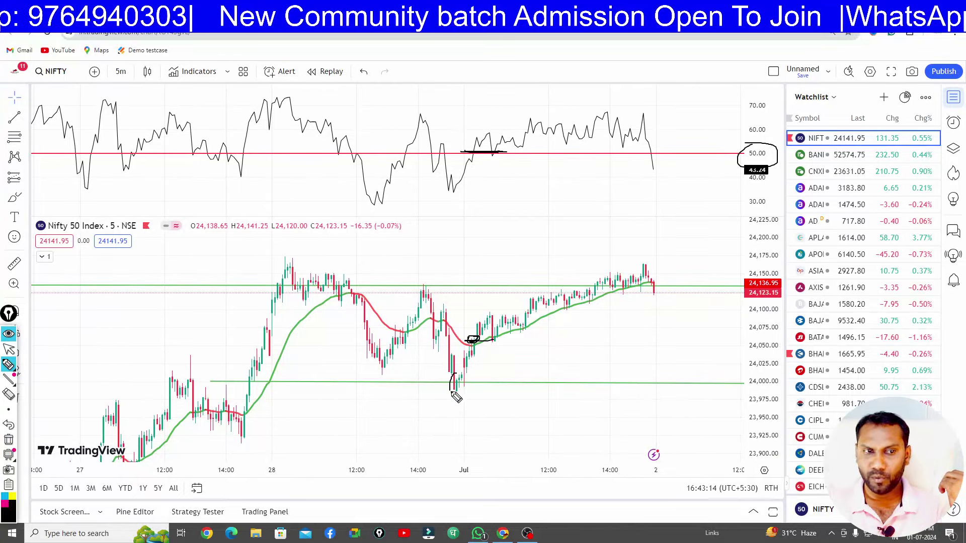
click(8, 439)
- Trace the 1 July rise freehand on the oscillator and price from the moving-average crossover, mark the upper price levels, and clear everything
drag(464, 337, 480, 339)
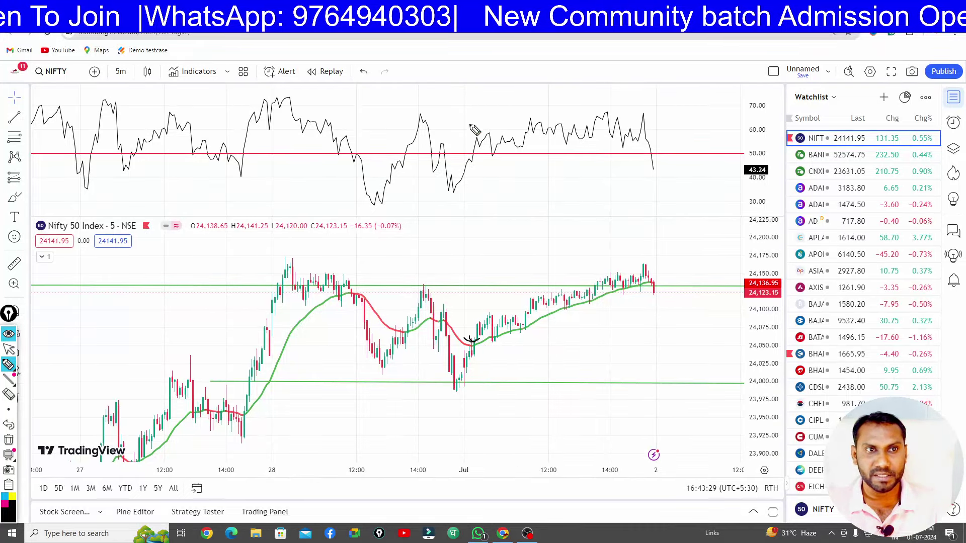
mouse_move(476, 154)
mouse_down()
mouse_move(487, 134)
mouse_move(497, 152)
mouse_move(526, 144)
mouse_move(538, 122)
mouse_move(621, 128)
mouse_move(643, 116)
mouse_up()
mouse_move(471, 339)
mouse_down()
mouse_move(586, 286)
mouse_move(636, 276)
mouse_up()
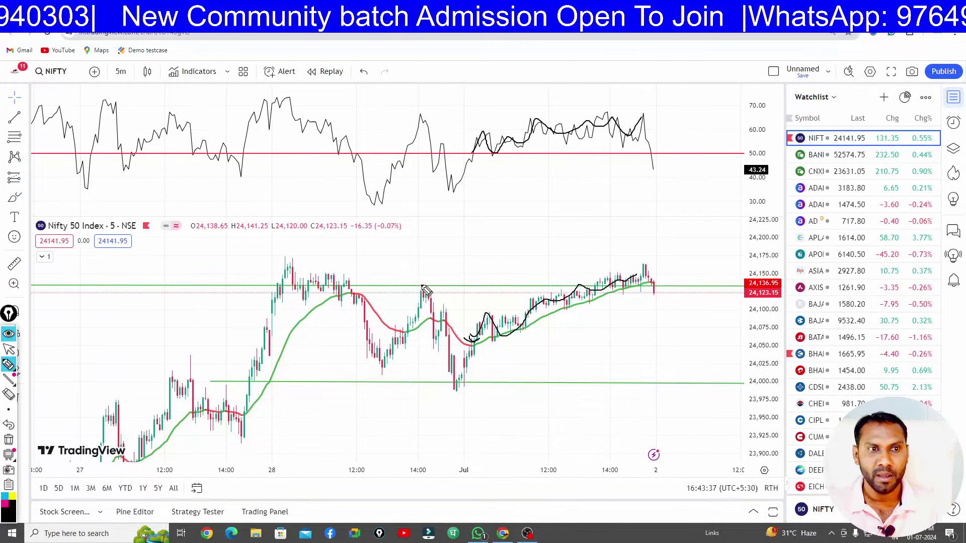
mouse_move(421, 287)
mouse_down()
mouse_move(656, 281)
mouse_move(690, 264)
mouse_up()
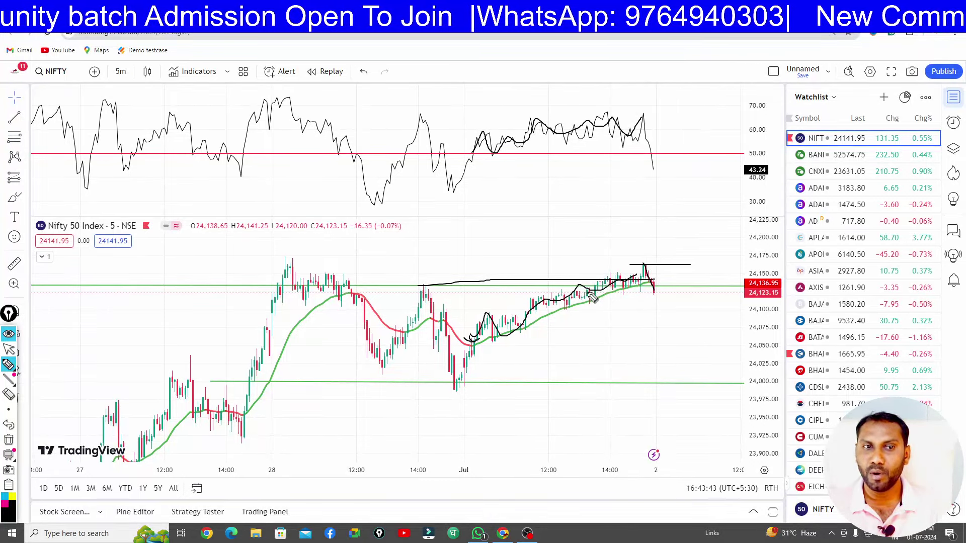
drag(591, 294, 602, 276)
click(9, 439)
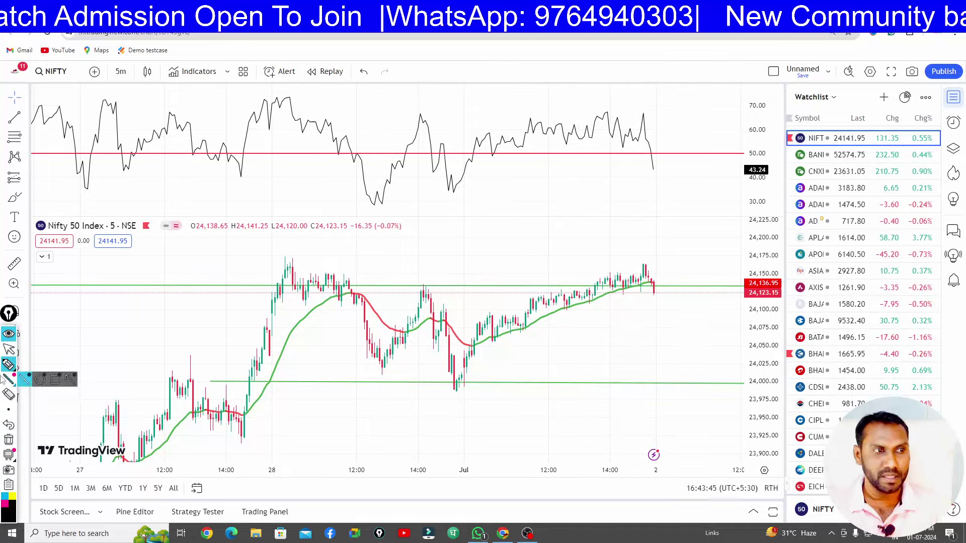
click(9, 349)
- Measure the price range from the 24,000 line up to about 24,160 near the 1 July high, and delete the measurement
click(28, 180)
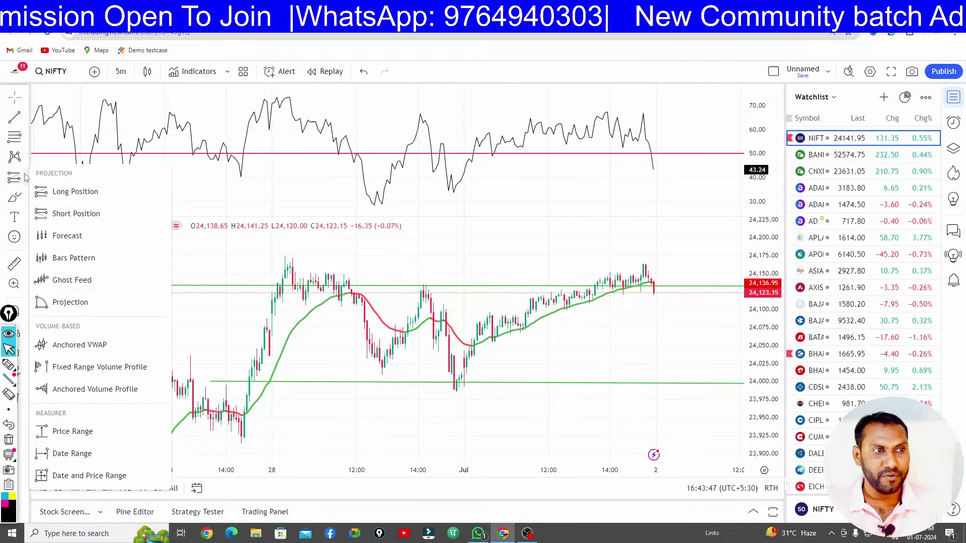
click(62, 433)
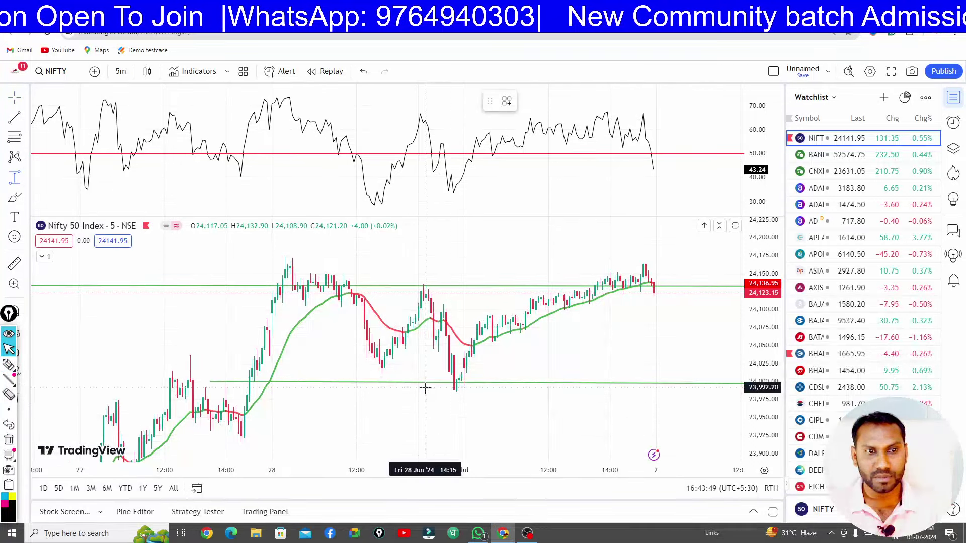
click(452, 382)
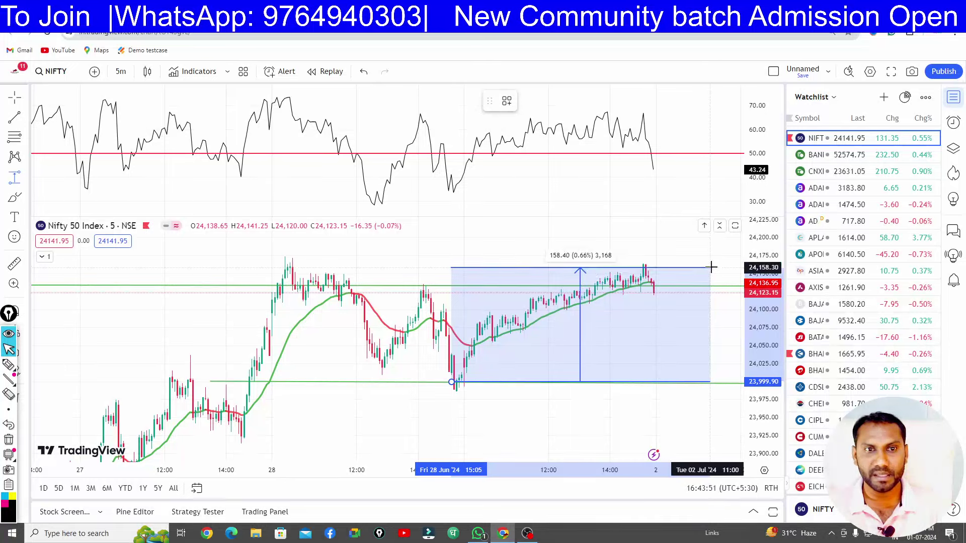
click(712, 265)
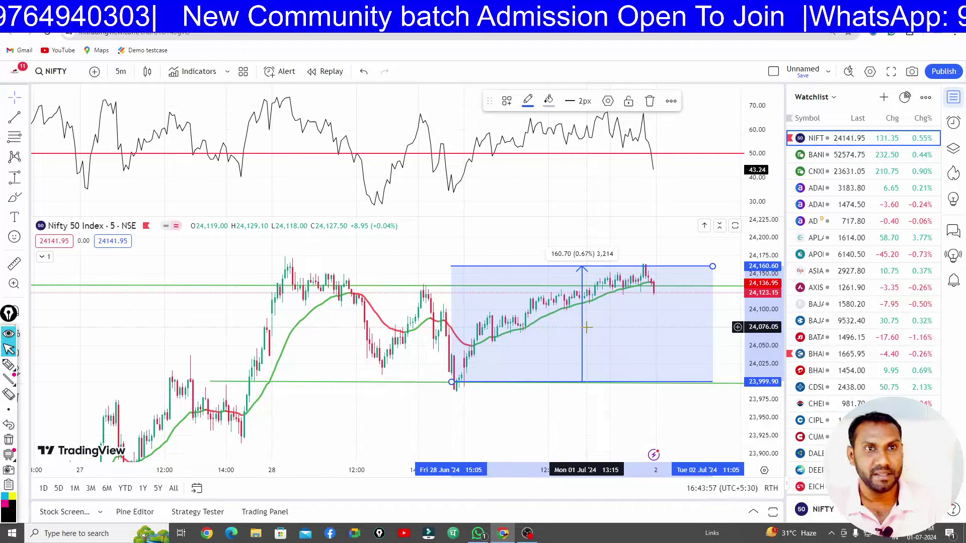
click(394, 255)
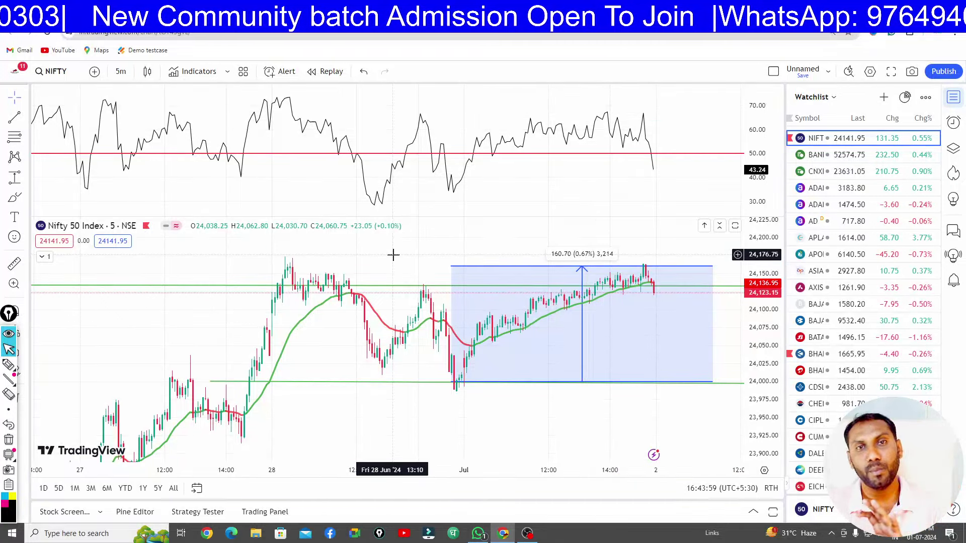
click(654, 267)
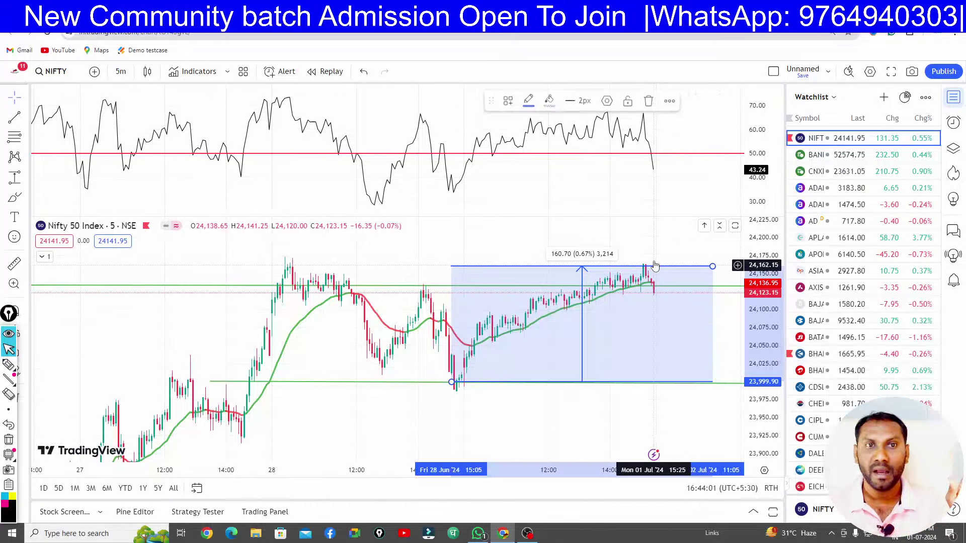
click(649, 101)
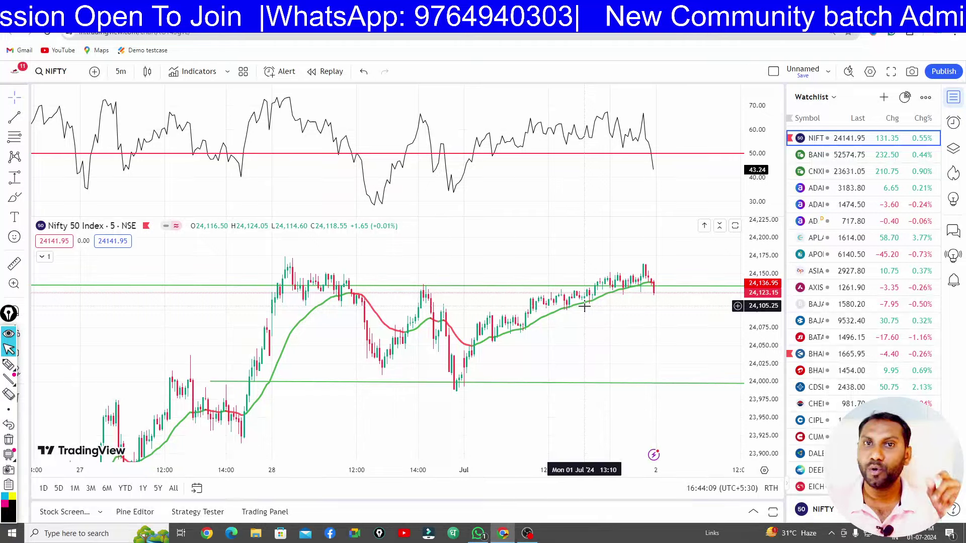
- Return to the option chain simulation, mark the 24100-to-24000 call volume shift and circle the 24000 put figures, and clear the annotations
key(ctrl+Tab)
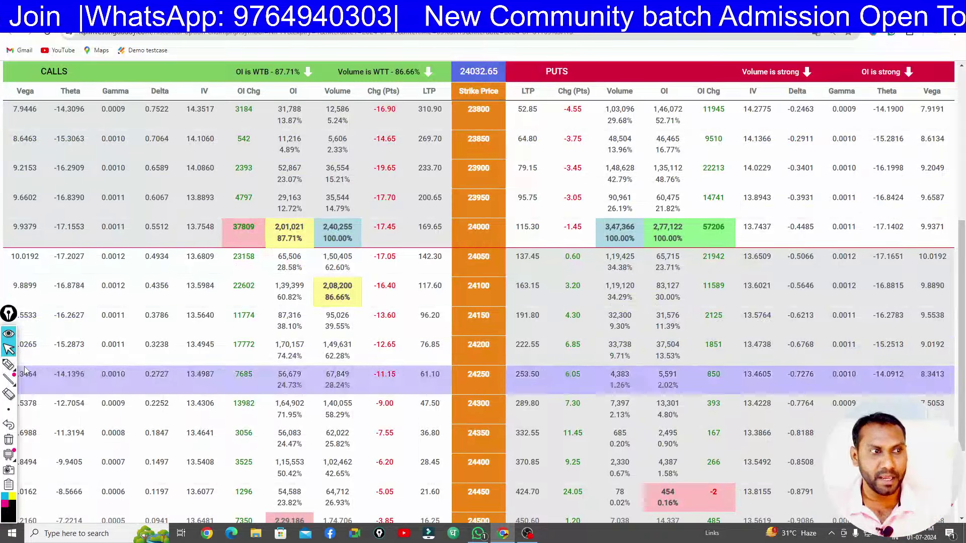
click(8, 364)
mouse_move(362, 298)
mouse_down()
mouse_move(375, 258)
mouse_move(363, 235)
mouse_up()
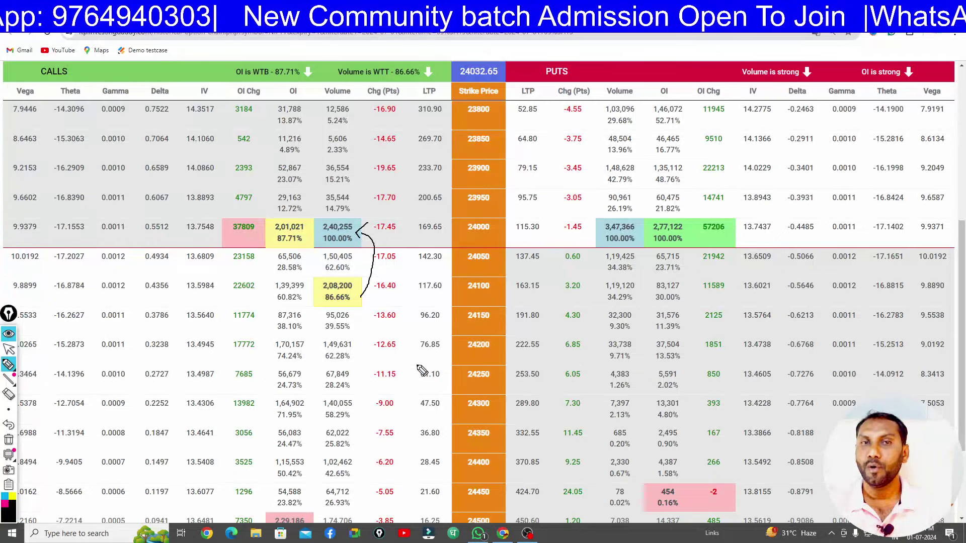
mouse_move(626, 213)
mouse_down()
mouse_move(578, 237)
mouse_move(664, 189)
mouse_move(654, 187)
mouse_up()
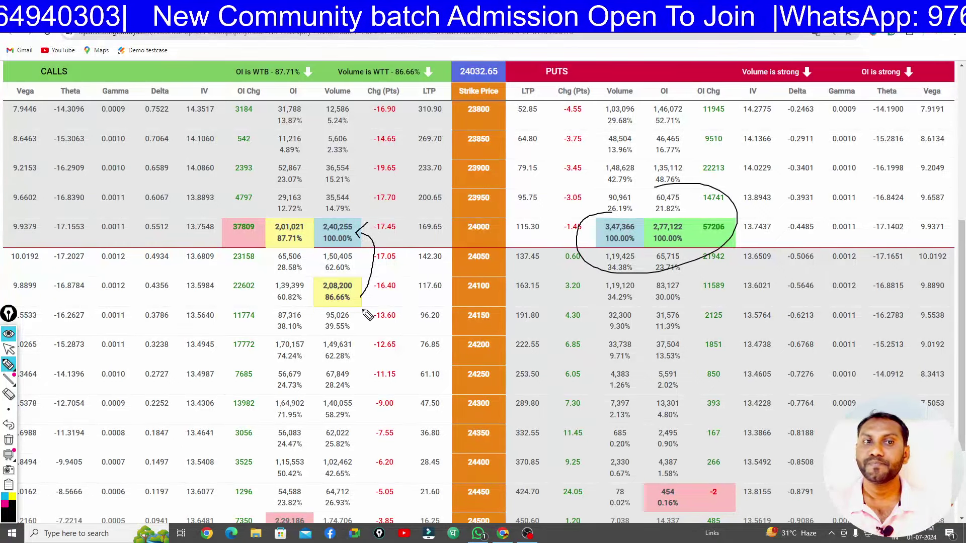
click(9, 439)
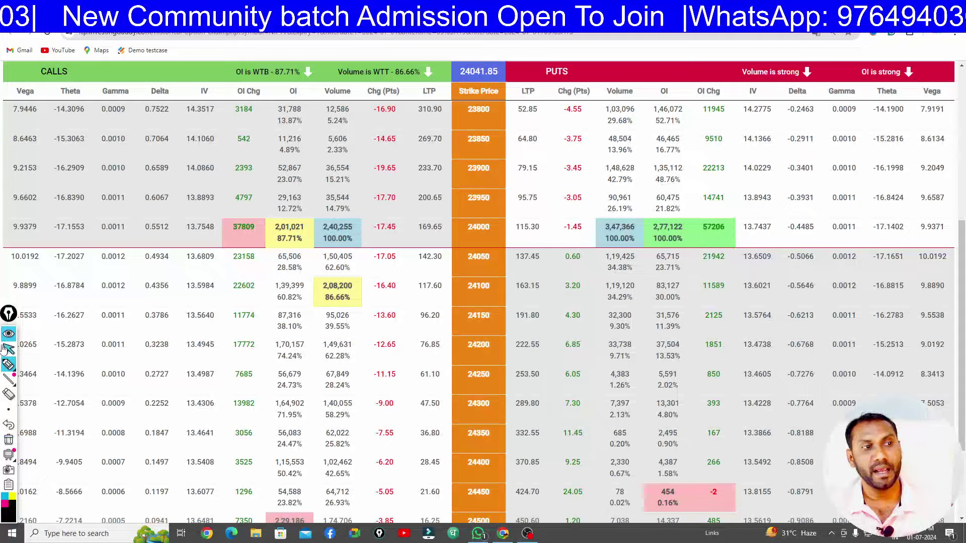
click(8, 349)
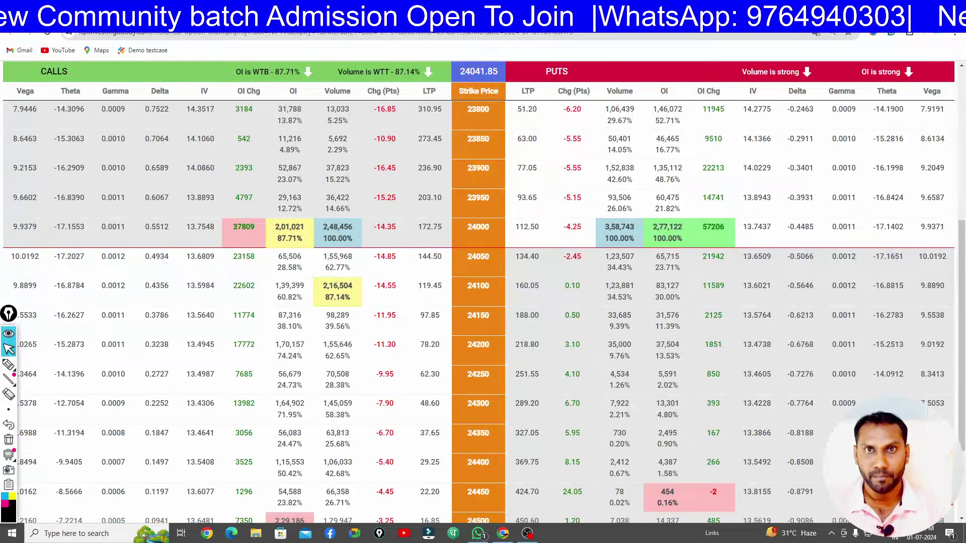
- Switch to the live option chain, mark the 24100 call volume and the 24000-to-24100 put volume shift freehand, and clear the marks
key(ctrl+Tab)
scroll(538, 395, down, 1)
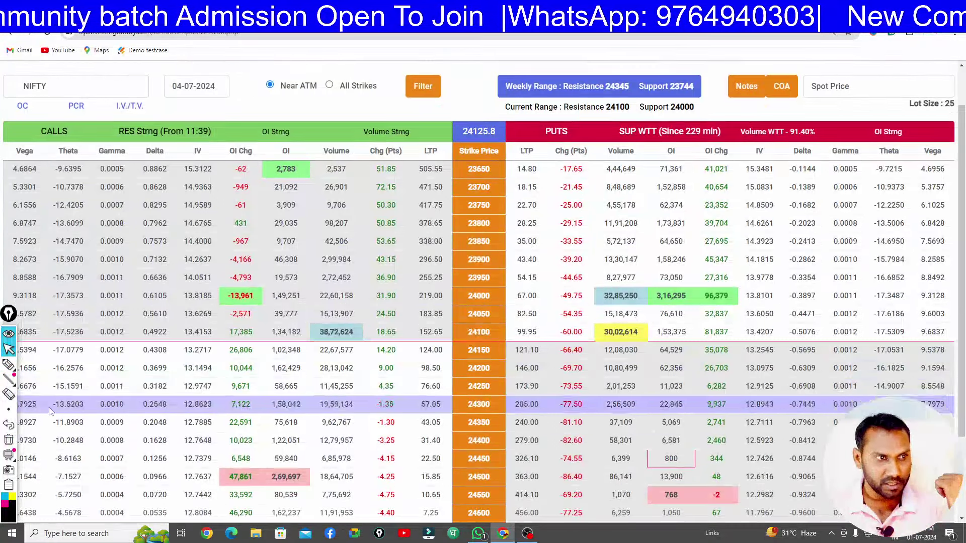
click(8, 364)
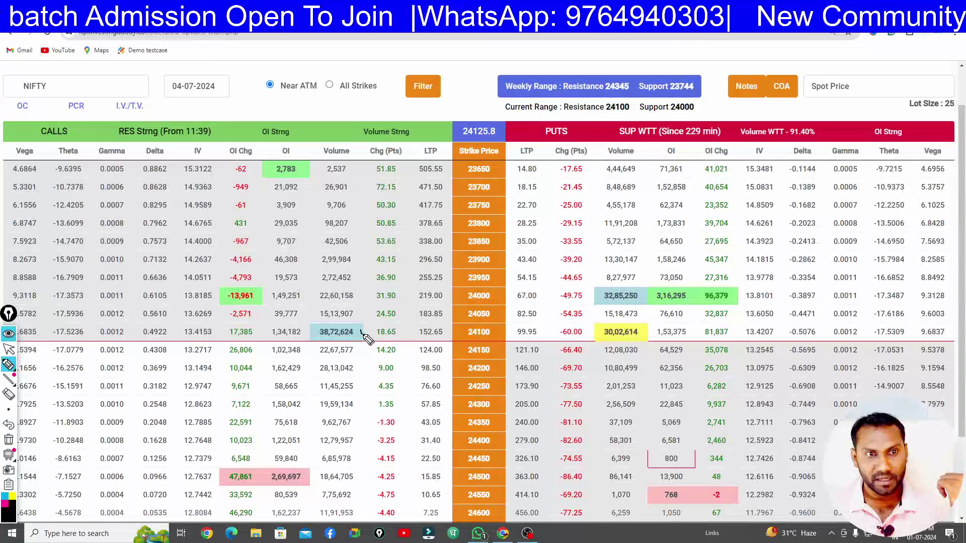
drag(361, 333, 390, 320)
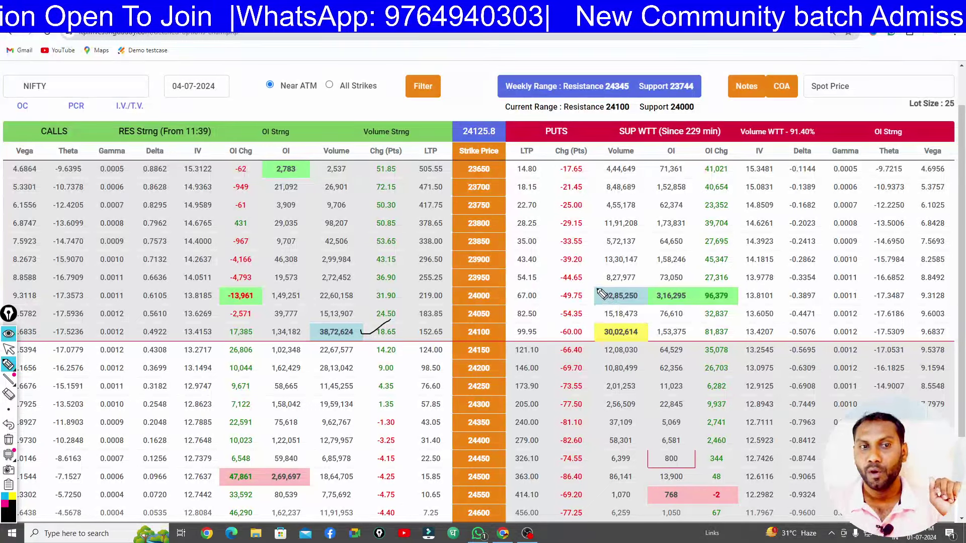
mouse_move(602, 294)
mouse_down()
mouse_move(588, 306)
mouse_move(591, 324)
mouse_up()
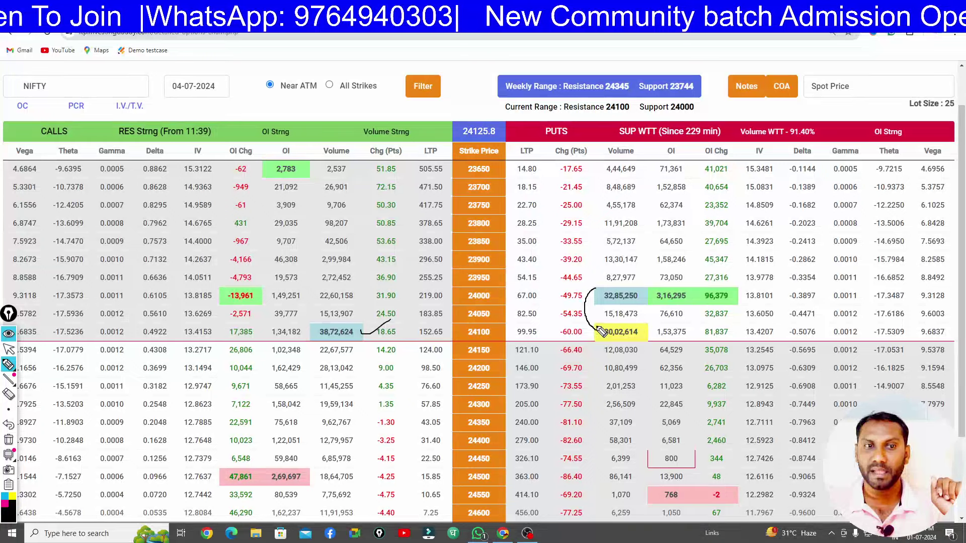
click(8, 349)
click(8, 439)
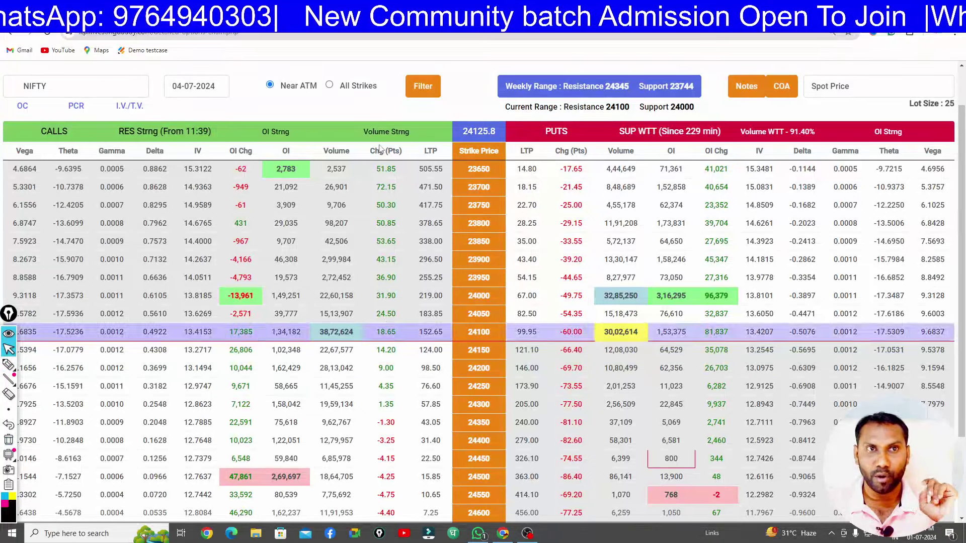
- Compare the 24100 strike's put volume between the historical simulation and the live option chain
key(ctrl+Tab)
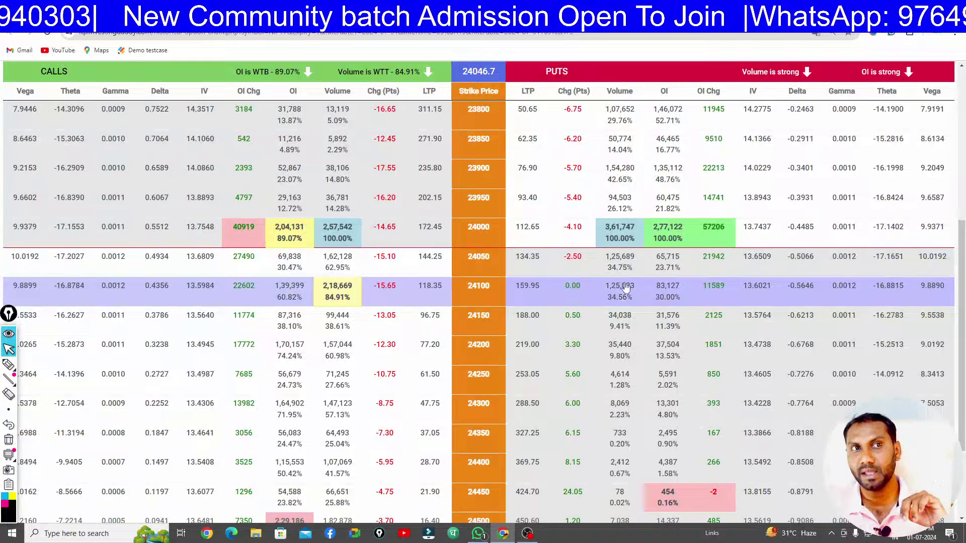
key(ctrl+Tab)
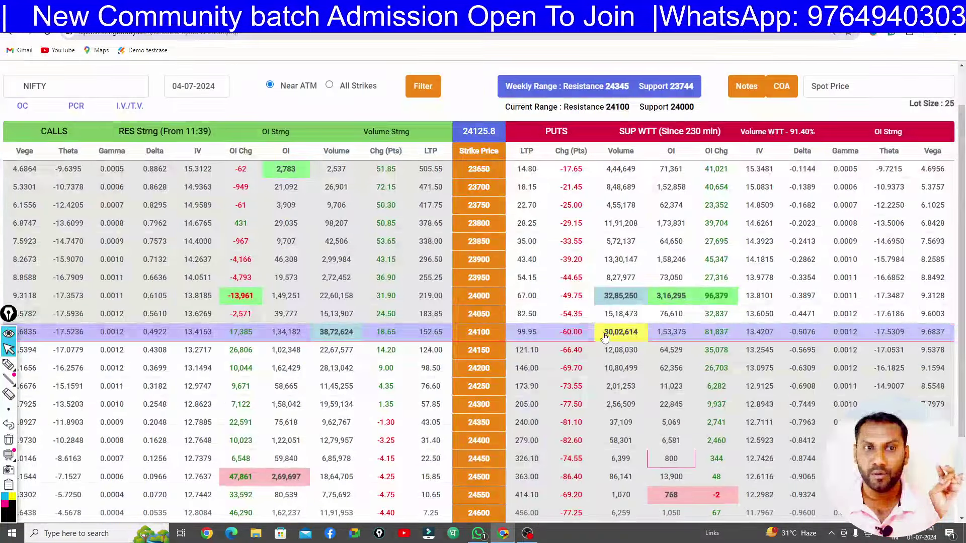
key(ctrl+Tab)
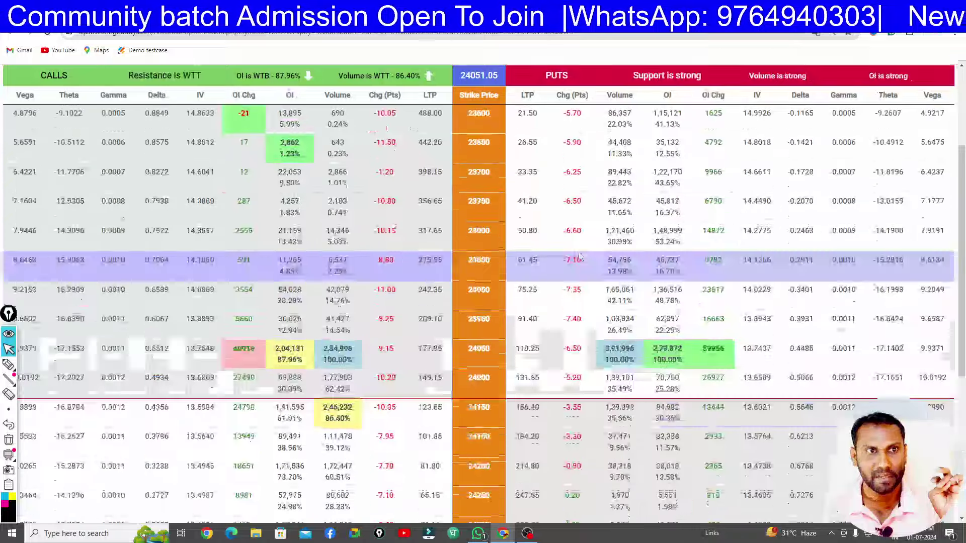
- Step the historical option chain simulation back once and forward through successive snapshots to 09:37 AM, watching the call volume percentage
scroll(580, 257, up, 1)
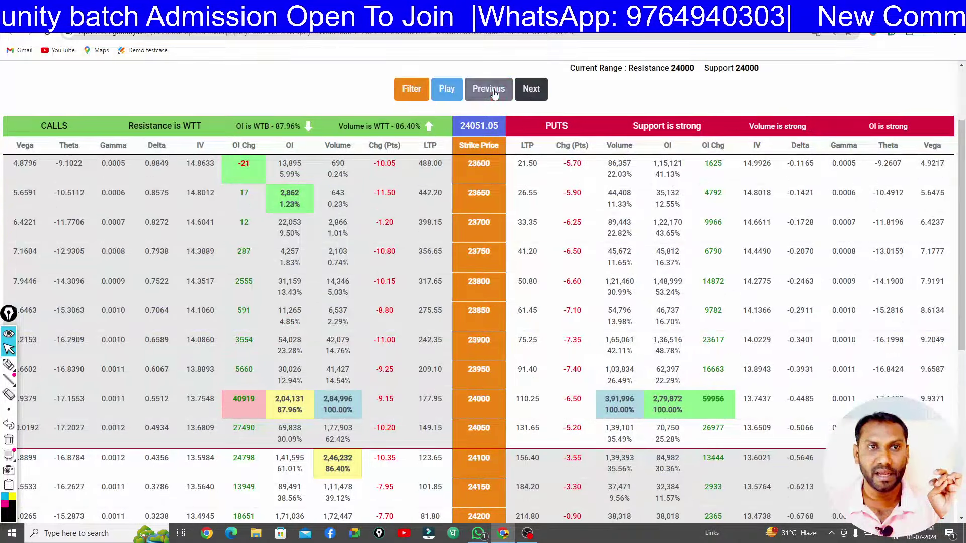
click(490, 90)
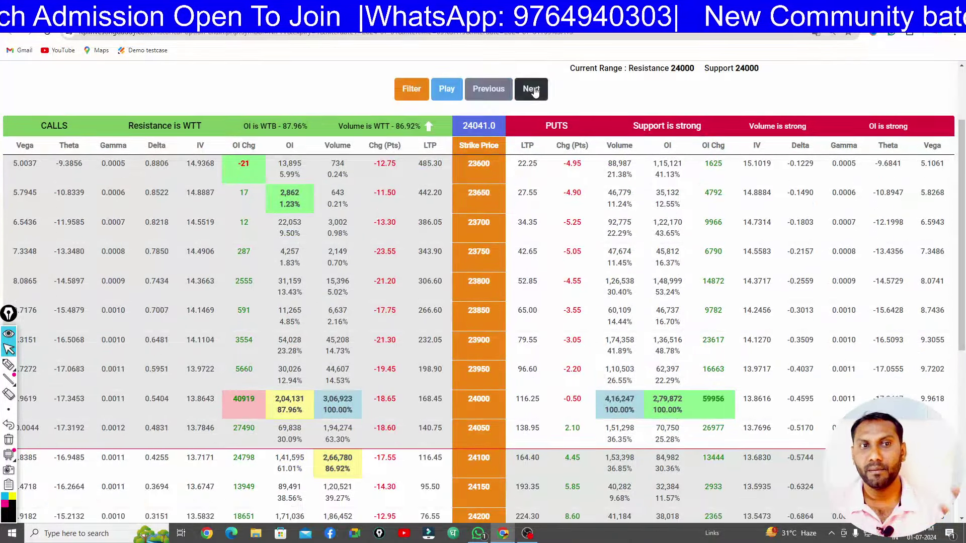
click(534, 90)
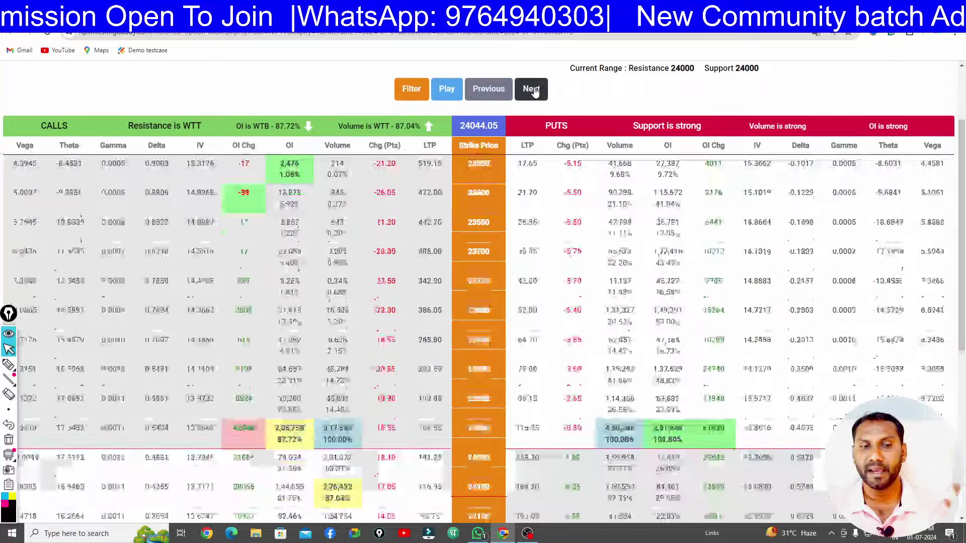
click(536, 90)
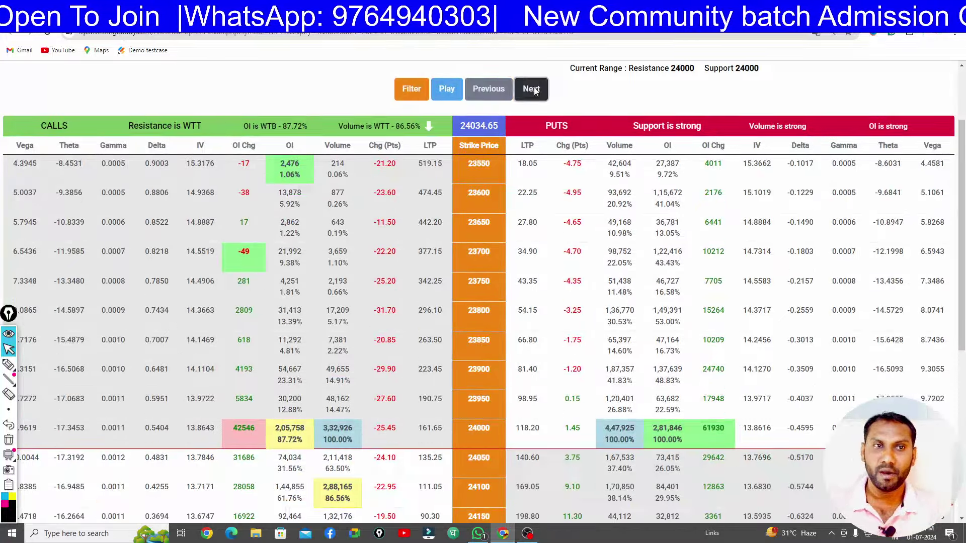
click(535, 91)
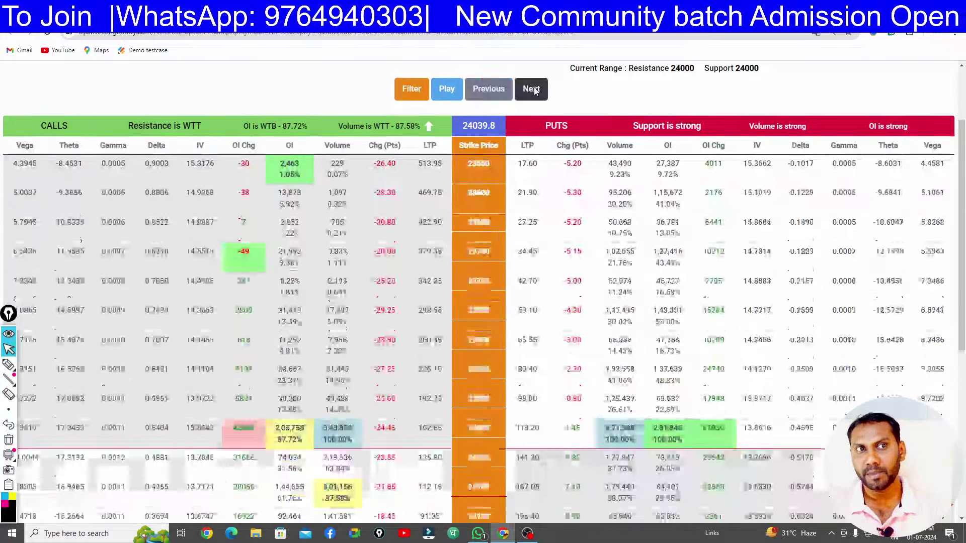
click(535, 91)
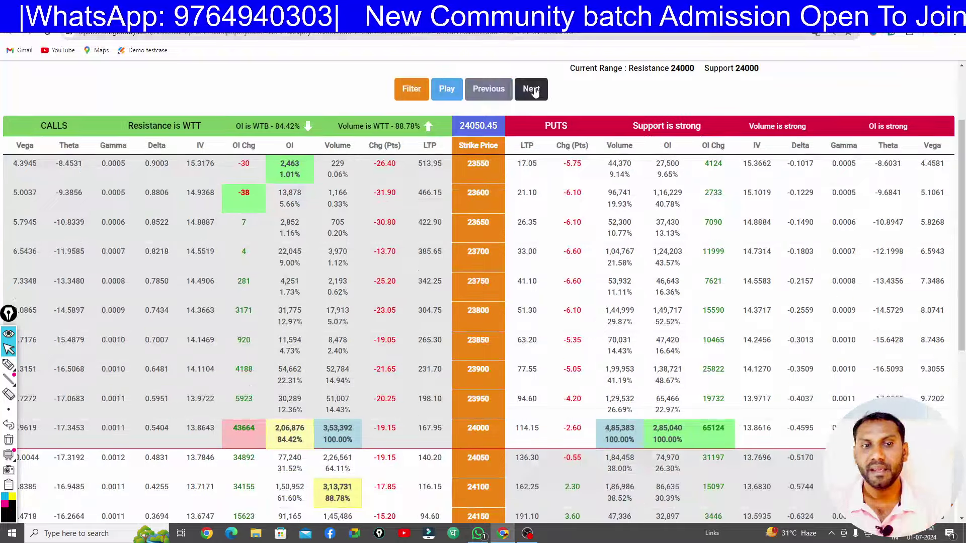
click(533, 90)
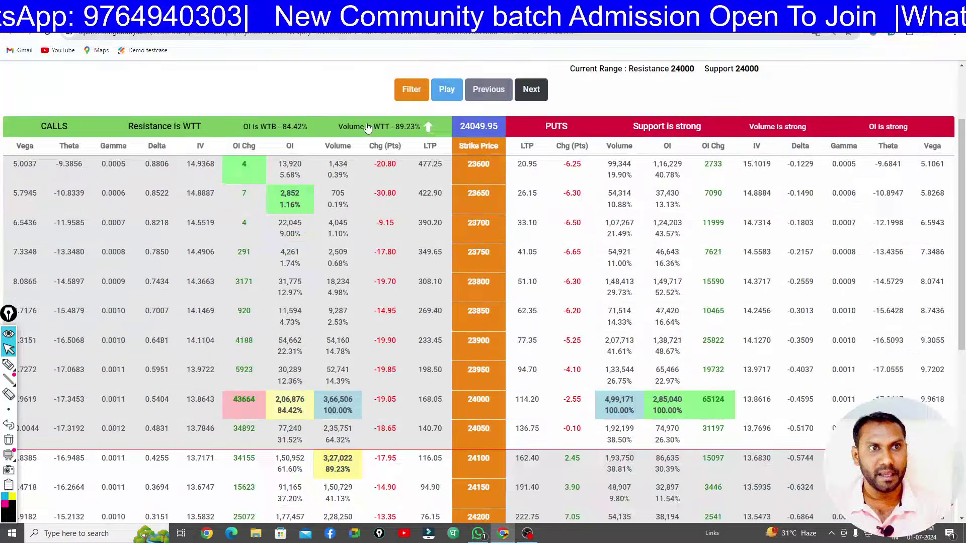
scroll(358, 97, up, 2)
- Set the simulation time to 10:15 AM, start playback and examine the 24000 and 24100 strikes
key(ctrl+Tab)
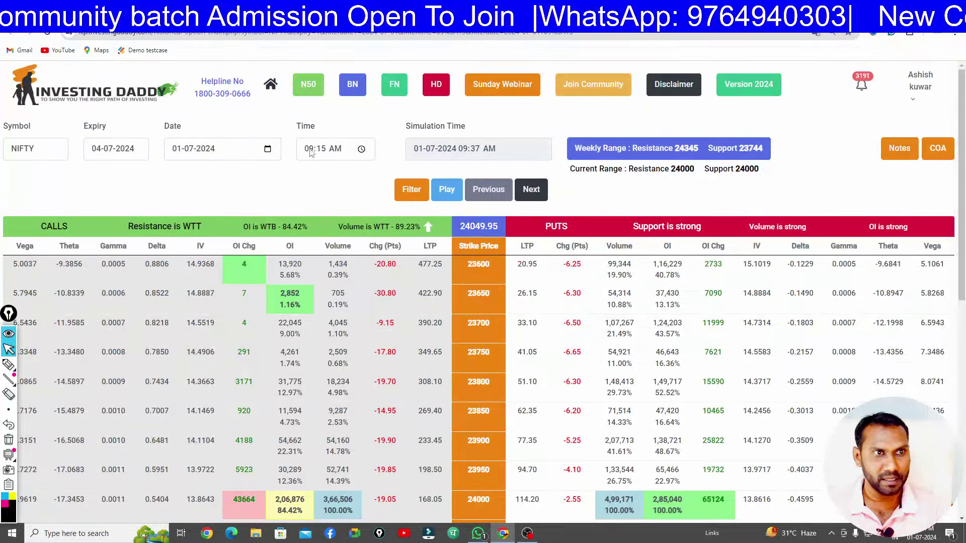
text(10)
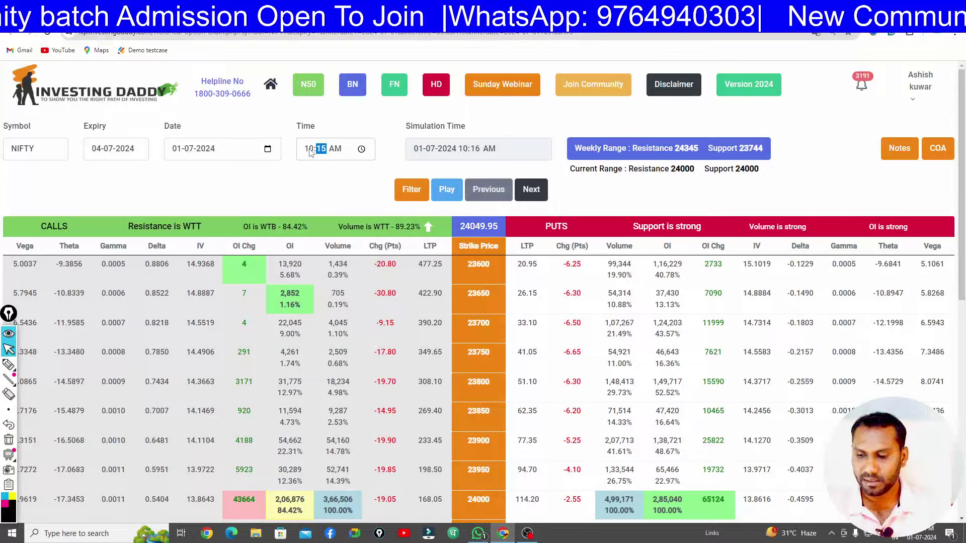
click(432, 194)
scroll(577, 368, down, 3)
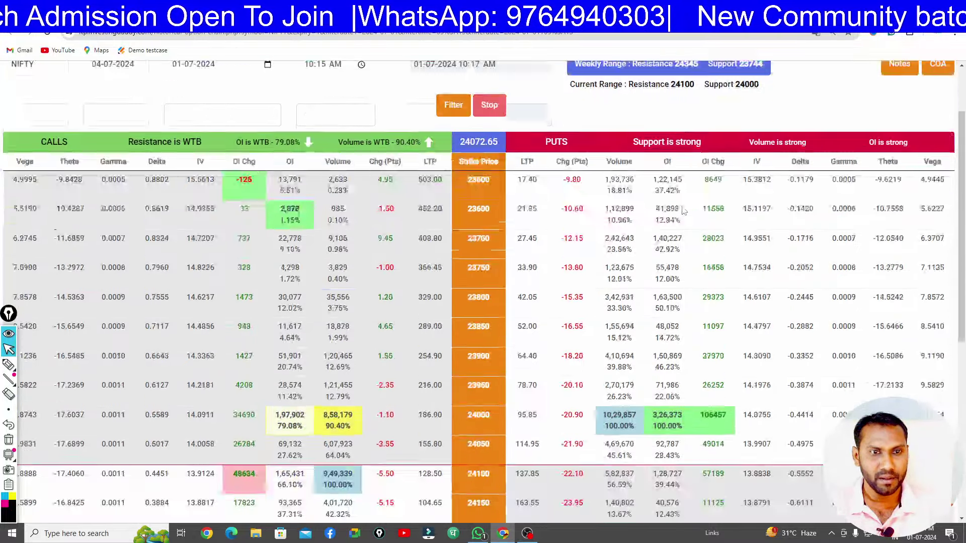
- Set the simulation time to 11:15 AM and look over the option chain
scroll(577, 367, up, 3)
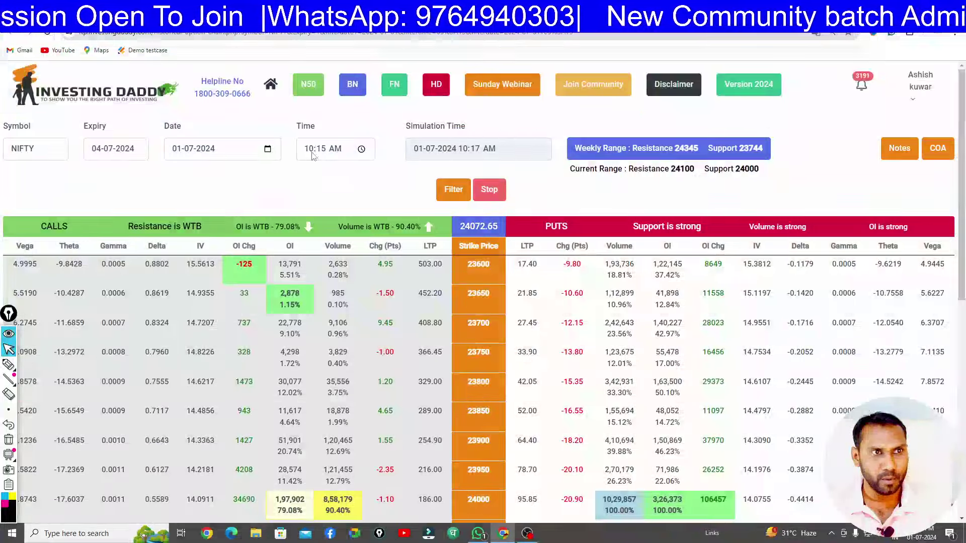
text(11)
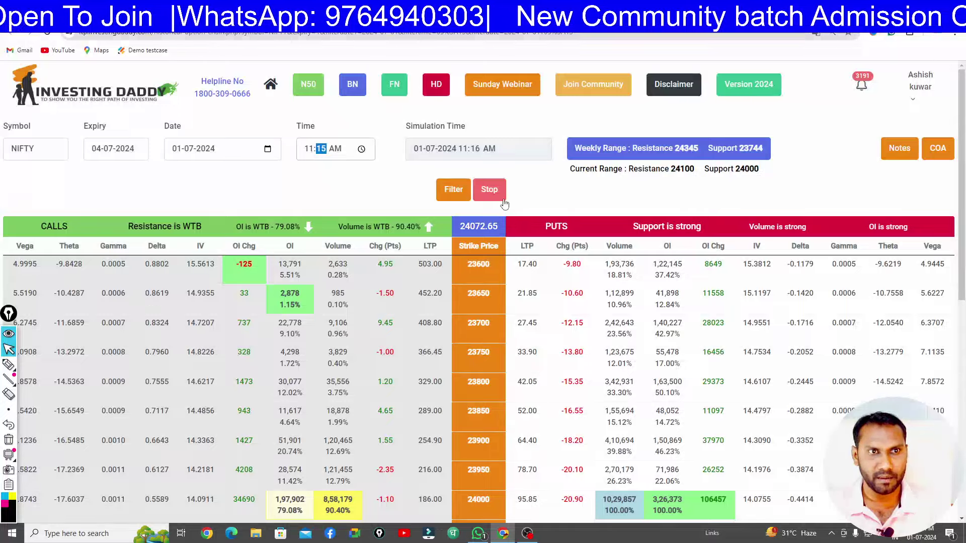
scroll(592, 282, down, 3)
scroll(593, 282, up, 3)
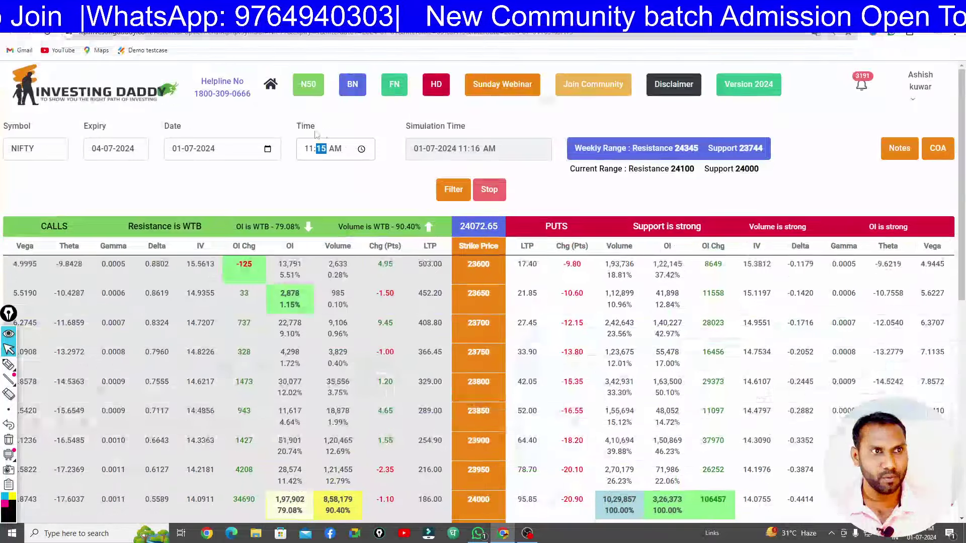
- Set the simulation time to 12:15 AM, stop and restart the playback, and view the 24000 and 24100 strikes
click(309, 149)
text(12)
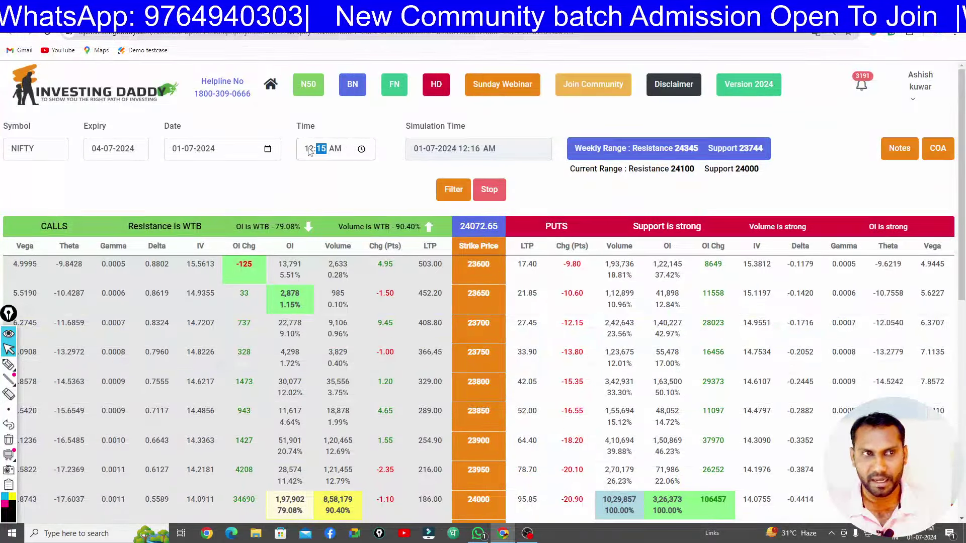
click(489, 189)
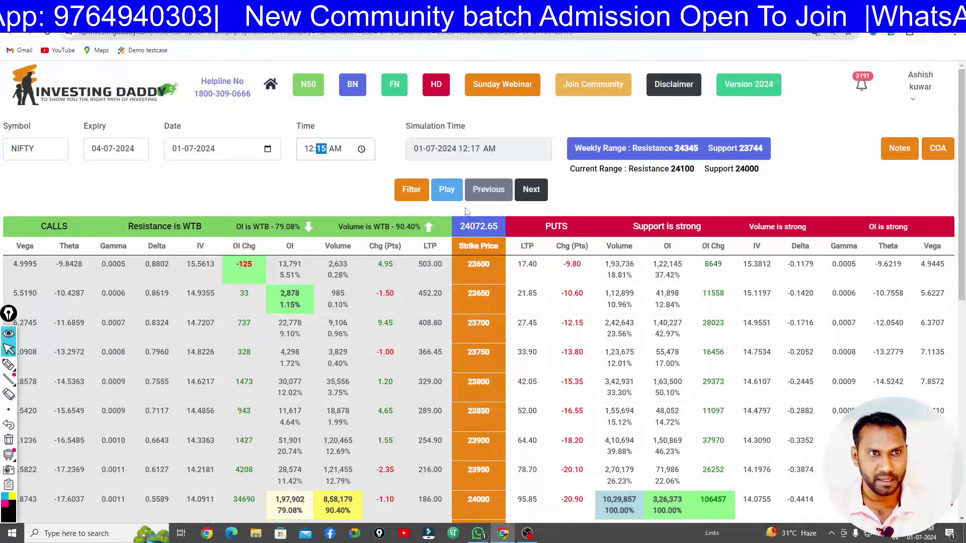
click(456, 191)
scroll(656, 382, down, 4)
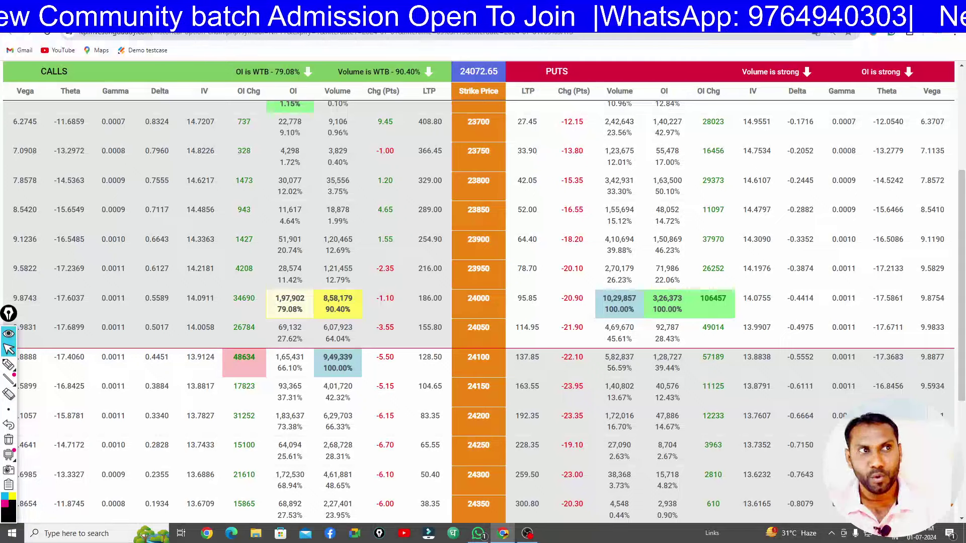
- Switch to the 5-minute NIFTY chart, link the moving-average crossover to the oscillator and trace the 1 July rise freehand, and clear the marks
key(ctrl+Tab)
click(8, 364)
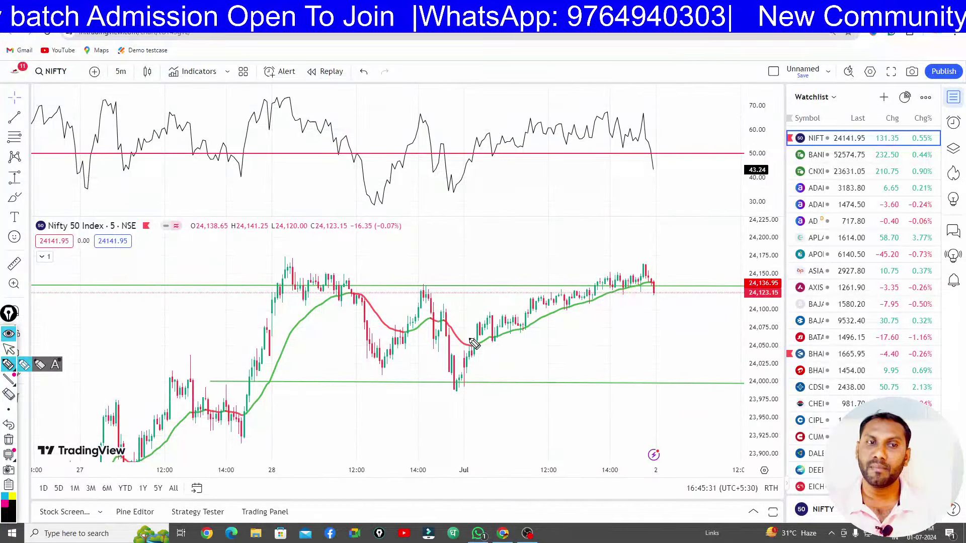
mouse_move(472, 340)
mouse_down()
mouse_move(517, 184)
mouse_move(525, 115)
mouse_up()
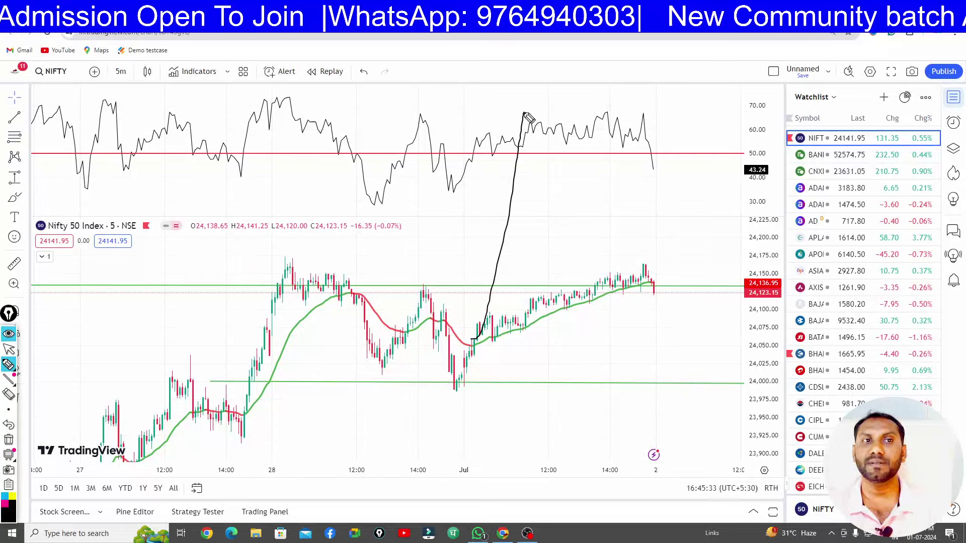
mouse_move(472, 348)
mouse_down()
mouse_move(499, 302)
mouse_move(586, 278)
mouse_move(626, 301)
mouse_move(651, 272)
mouse_move(449, 351)
mouse_move(649, 274)
mouse_move(657, 246)
mouse_up()
click(9, 442)
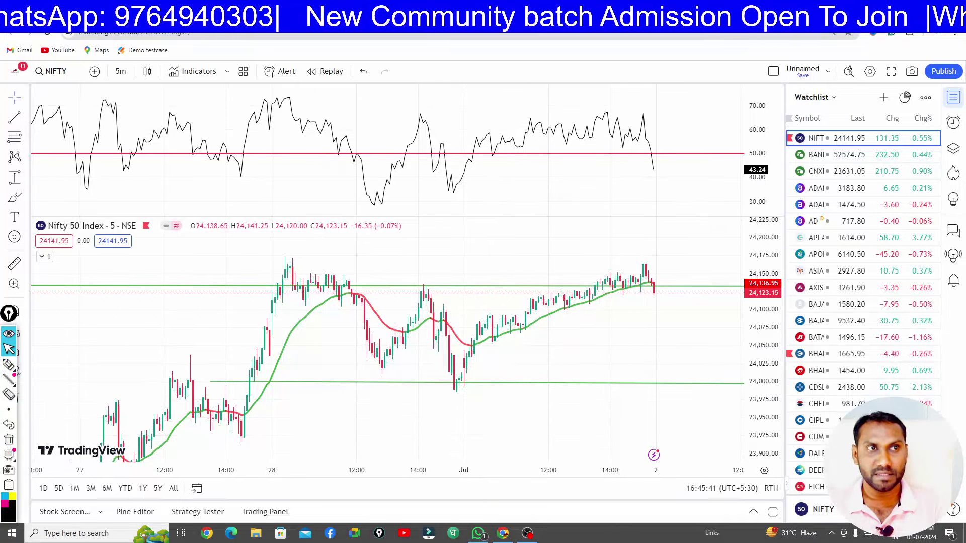
- Switch to the Dhan positions page, underline the CPSE ETF and Mirae Asset Nifty Midcap 150 ETF positions freehand, and clear the marks
key(alt+Tab)
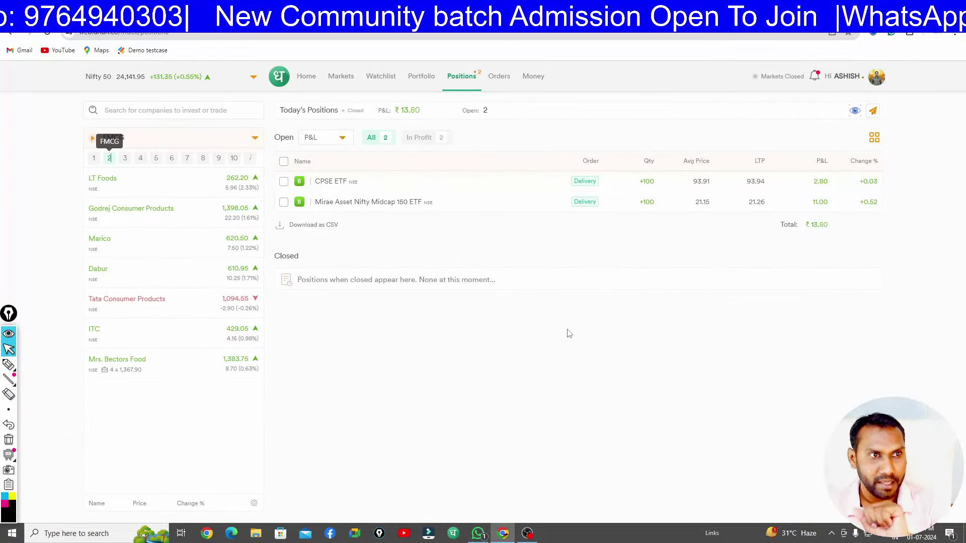
click(8, 365)
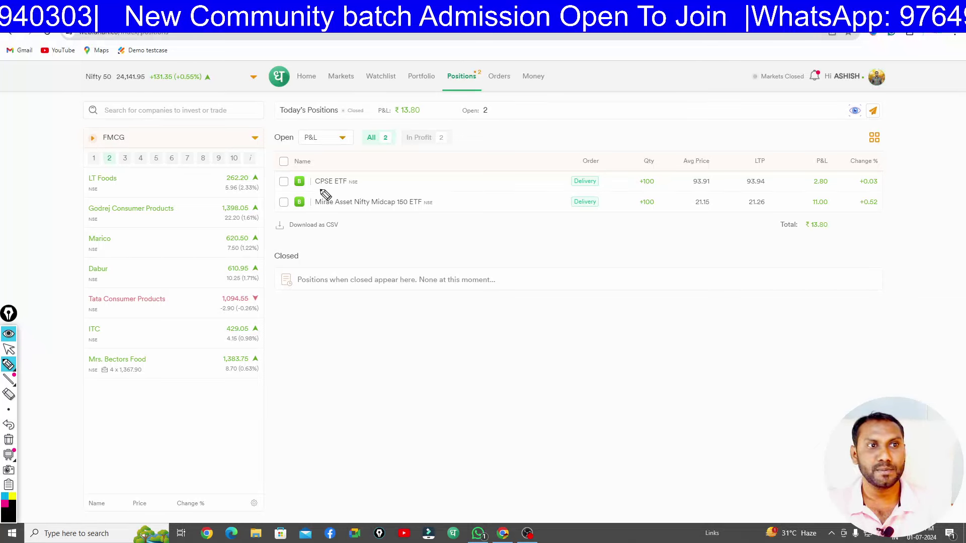
drag(316, 187, 489, 183)
drag(339, 223, 502, 221)
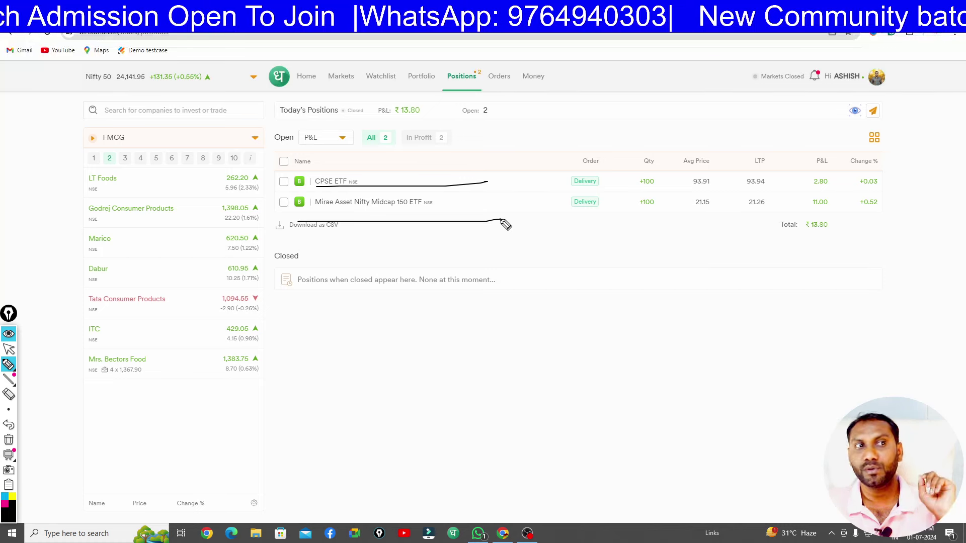
click(9, 440)
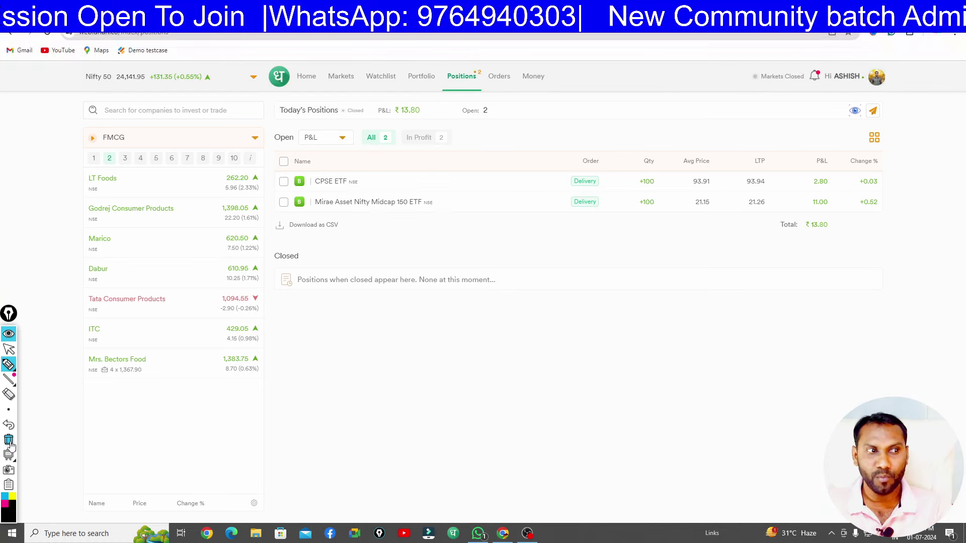
- Show the Option Trading watchlist and open the Nifty 50 chart from it
click(8, 348)
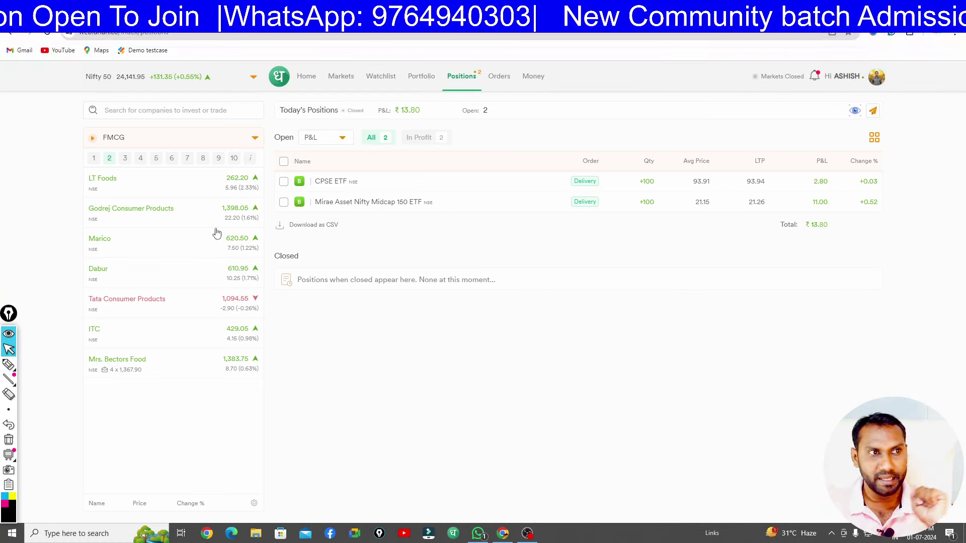
click(234, 158)
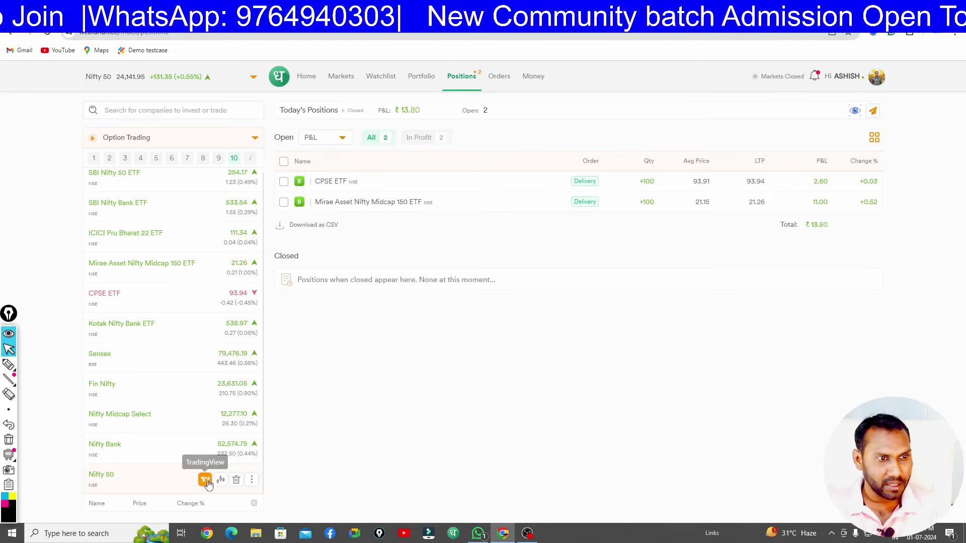
click(221, 480)
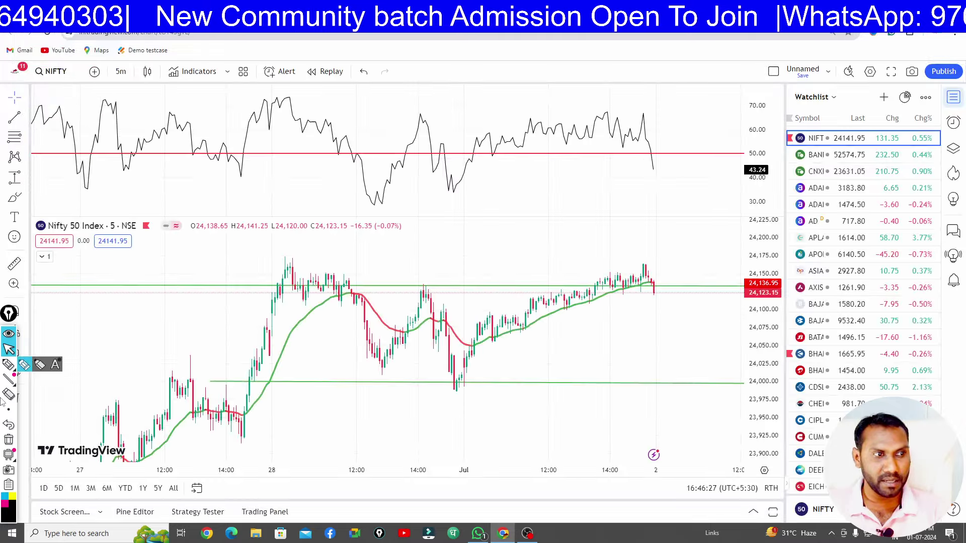
- On the TradingView NIFTY chart, draw a freehand line from the 24,000 level up to the 1 July high and clear it
click(9, 364)
mouse_move(463, 375)
mouse_down()
mouse_move(464, 388)
mouse_move(654, 258)
mouse_up()
click(8, 454)
click(8, 349)
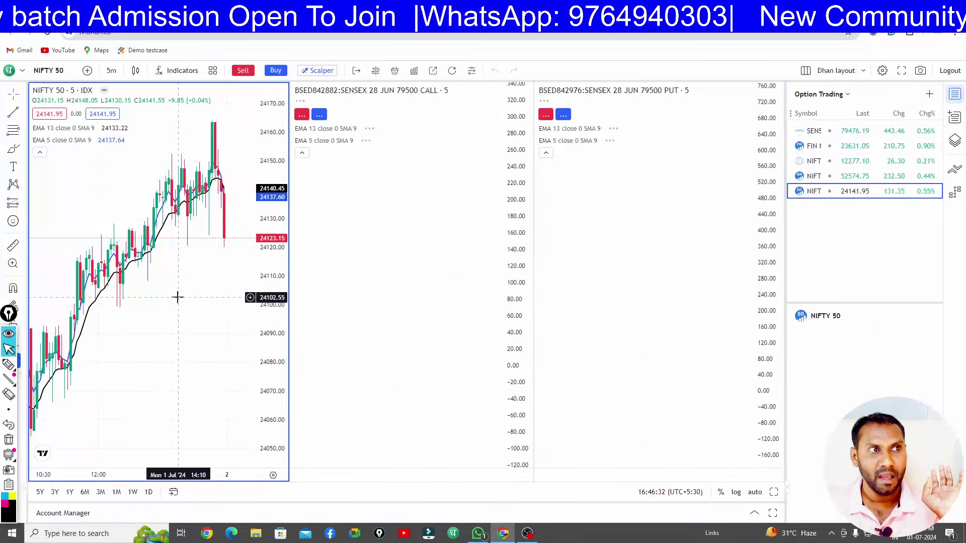
- Open the NIFTY 50 option chain and load the 24,000 call in the middle chart
right_click(176, 296)
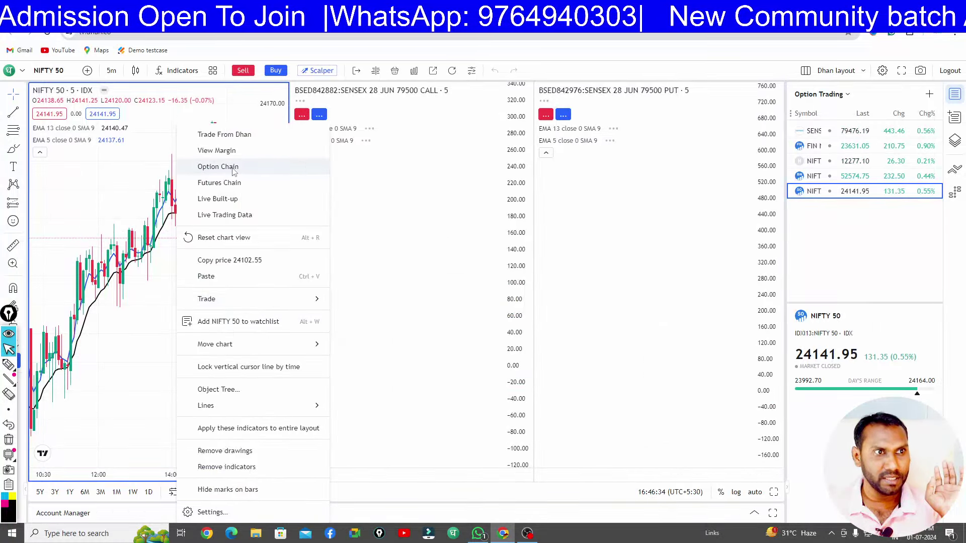
click(233, 169)
click(375, 70)
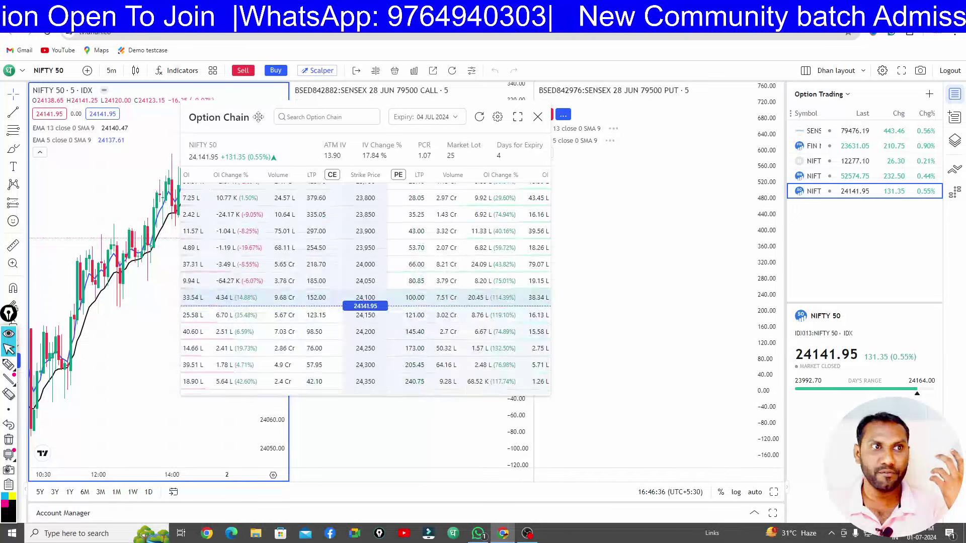
drag(352, 111, 194, 219)
click(401, 158)
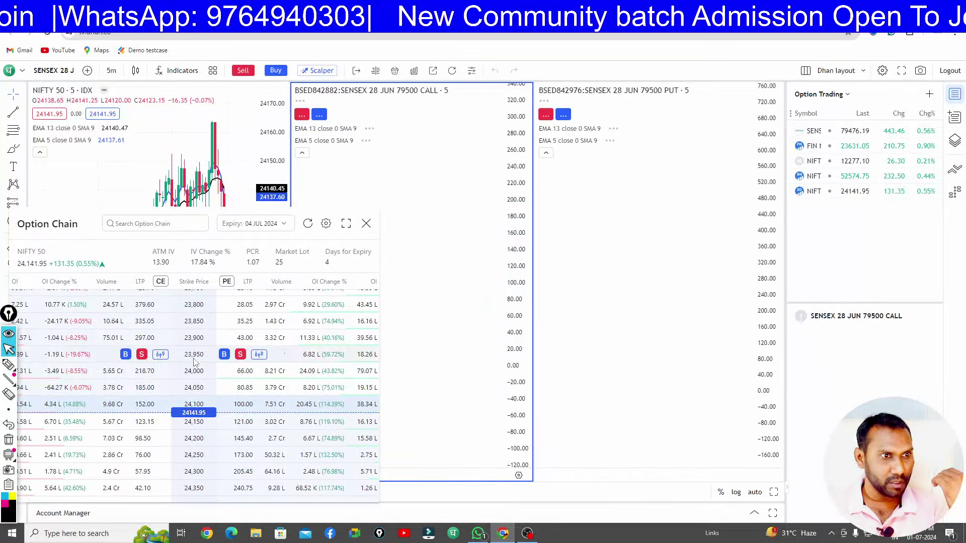
click(164, 373)
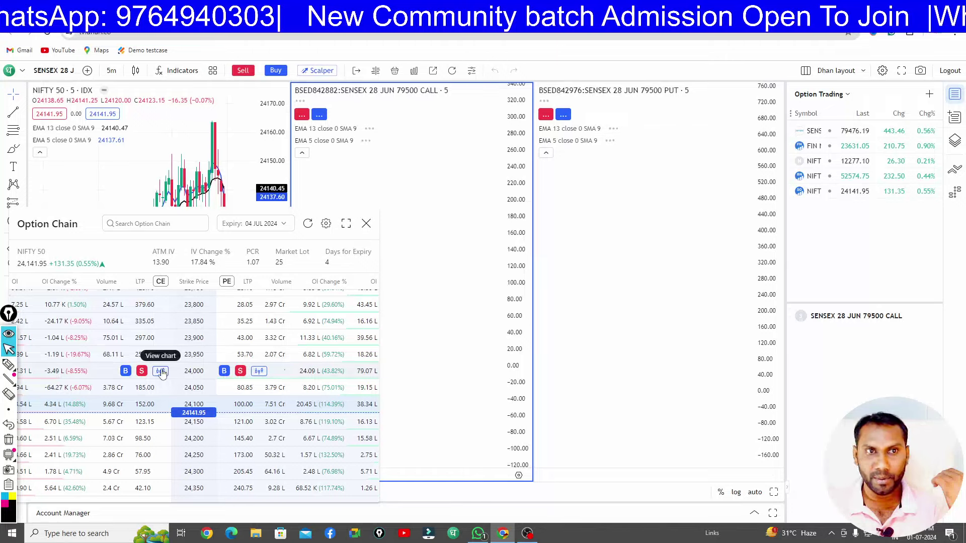
- Load the 24,000 put from the option chain in the third chart and close the chain
click(693, 246)
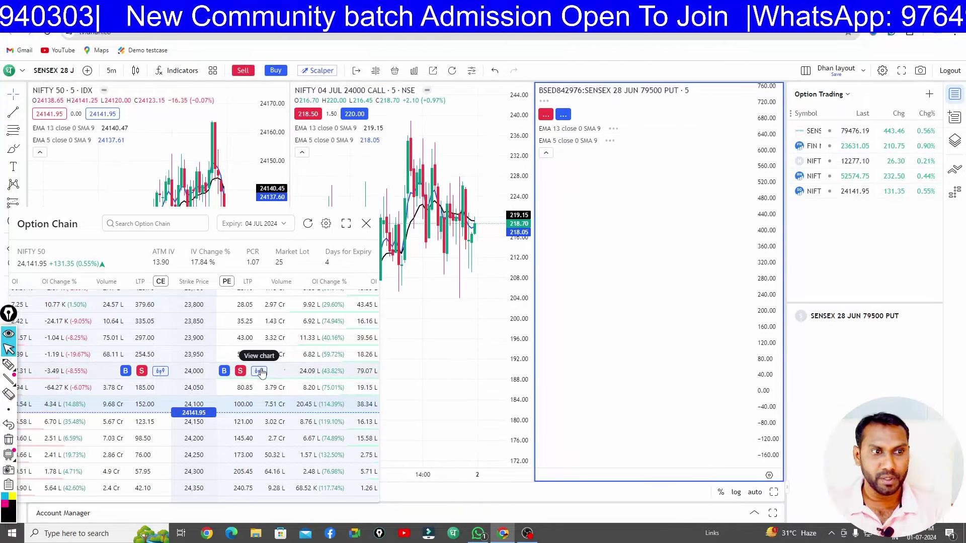
click(258, 370)
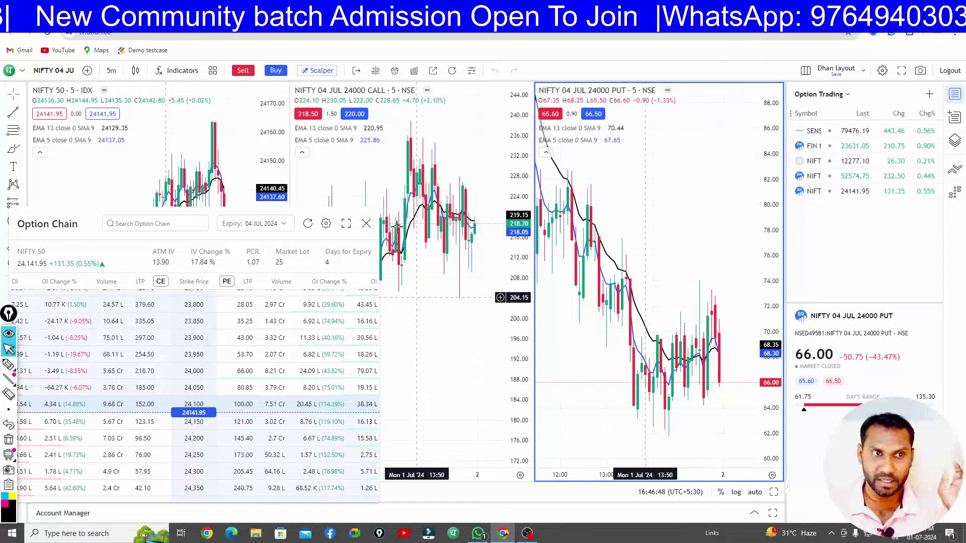
click(366, 225)
- Circle and underline the 1 July opening low on the 24000 CALL chart freehand, and clear the marks
click(485, 367)
scroll(486, 367, down, 3)
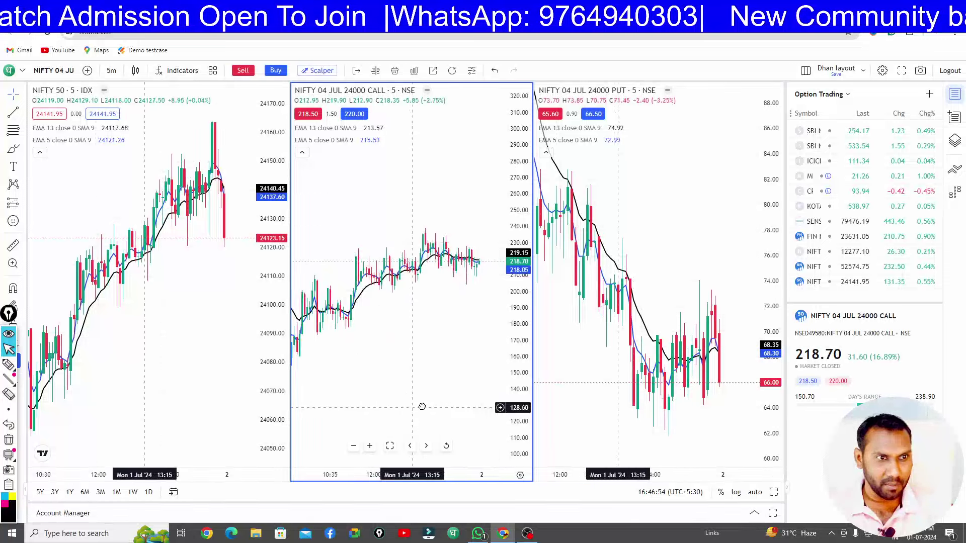
scroll(453, 403, up, 3)
click(9, 365)
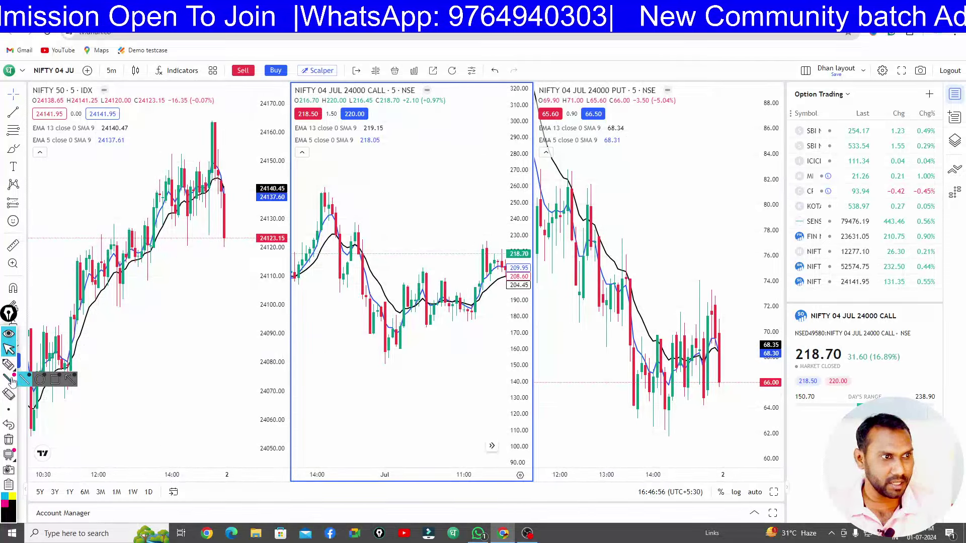
drag(378, 349, 391, 351)
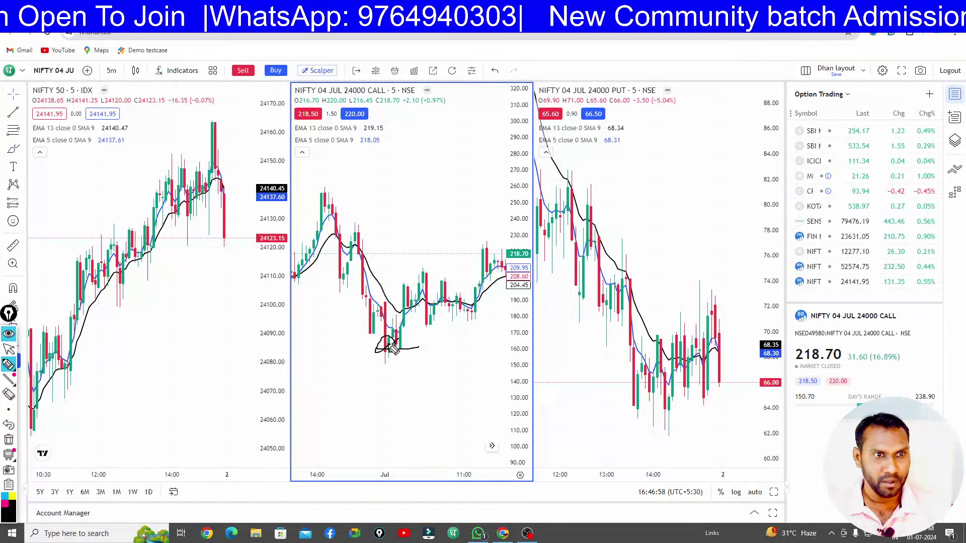
click(9, 440)
- Measure the 24000 CALL's 1 July rise with a Price Range from about 173 at the open to the last candle
drag(483, 388, 332, 406)
scroll(353, 400, down, 1)
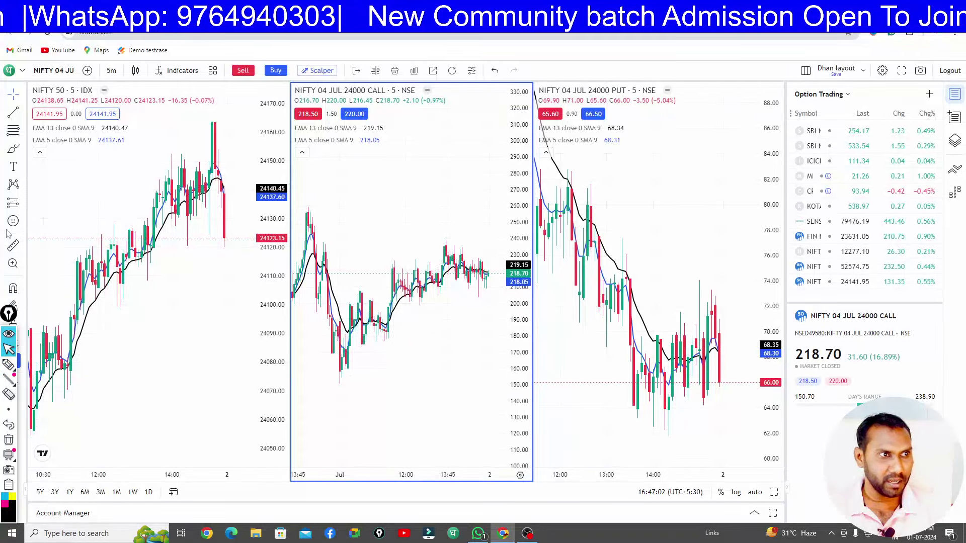
click(24, 205)
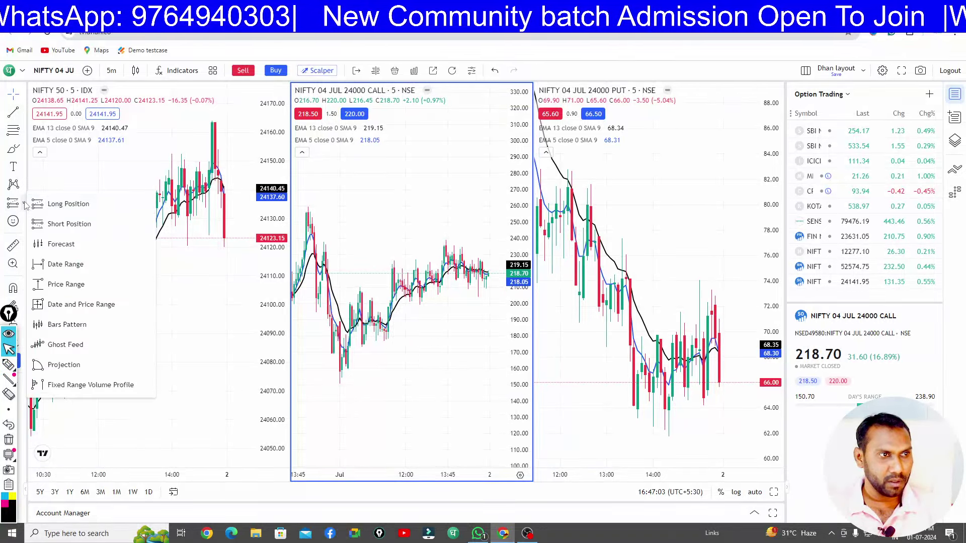
click(69, 283)
click(340, 347)
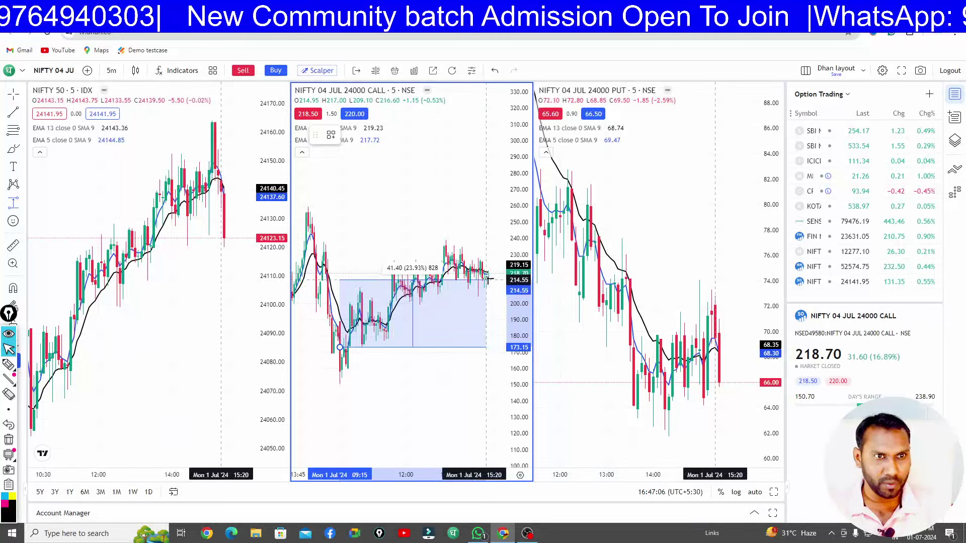
click(492, 273)
- Measure the 24000 PUT's fall with a Price Range from about 122.70 down to about 65.65
click(155, 345)
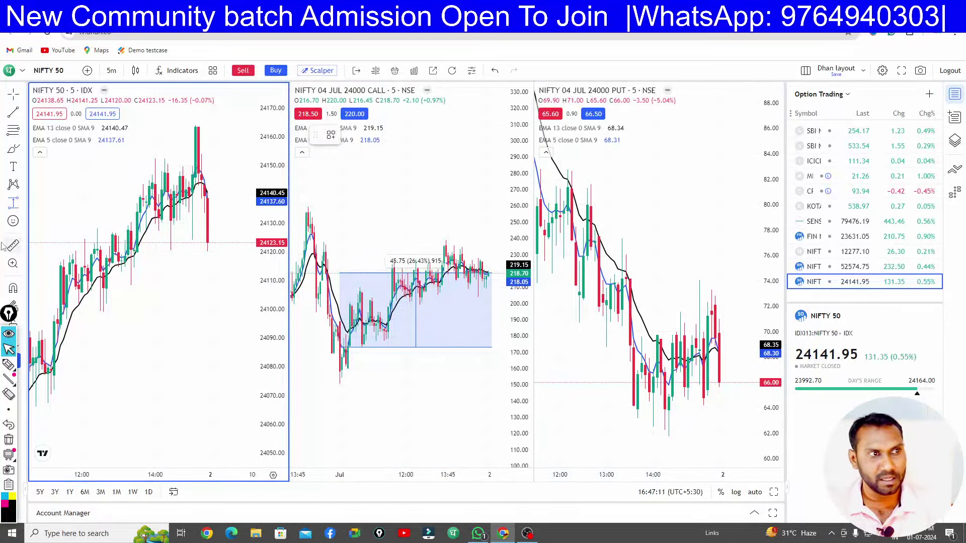
scroll(591, 227, down, 3)
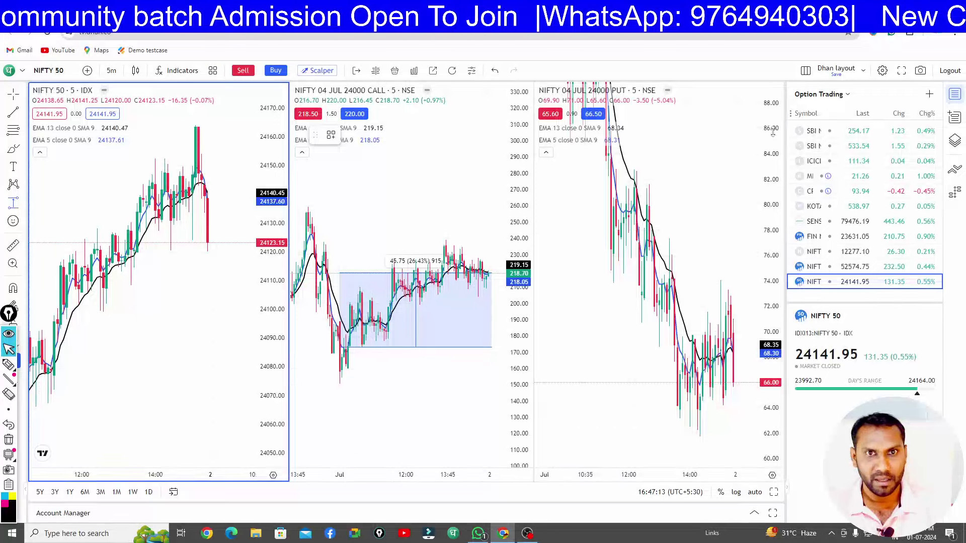
click(769, 358)
scroll(694, 332, down, 3)
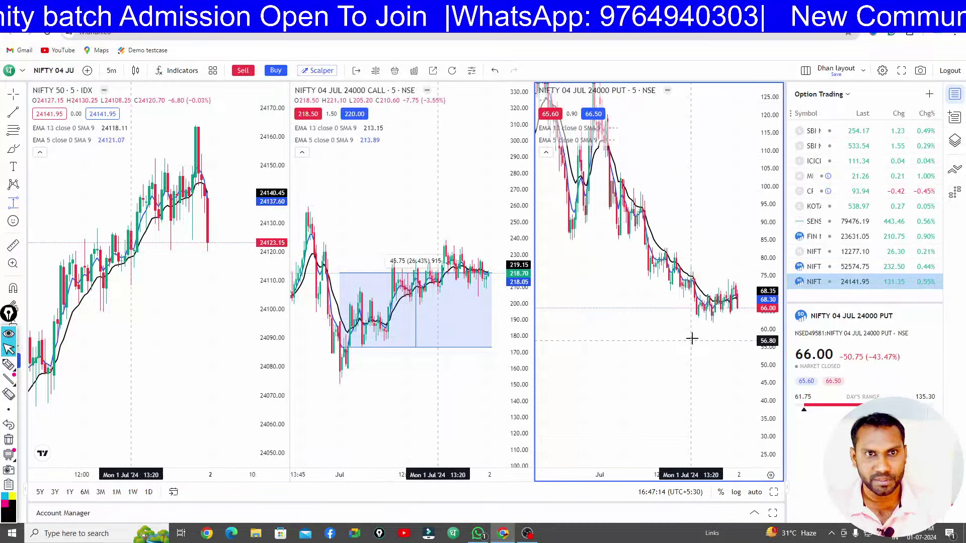
drag(761, 173, 761, 196)
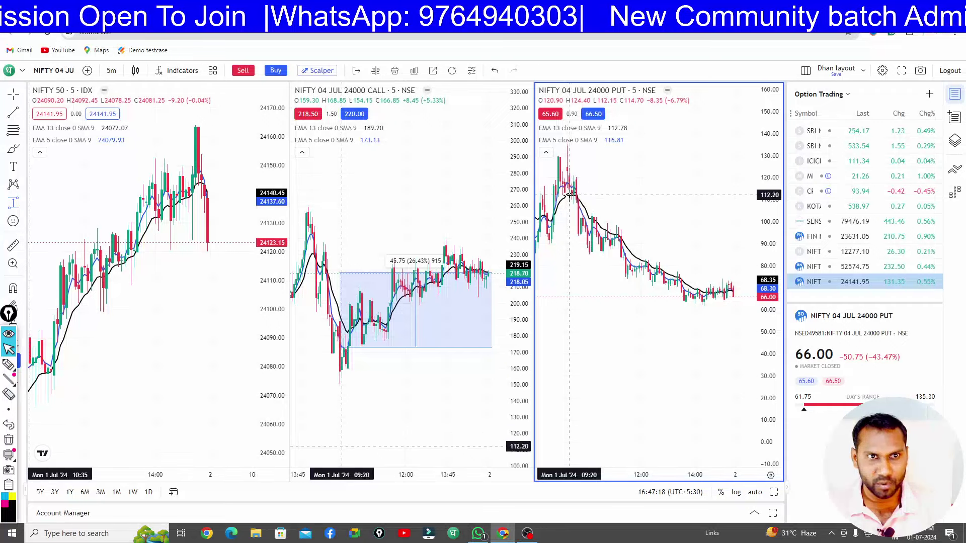
mouse_move(572, 196)
mouse_down()
mouse_move(730, 300)
mouse_move(744, 297)
mouse_up()
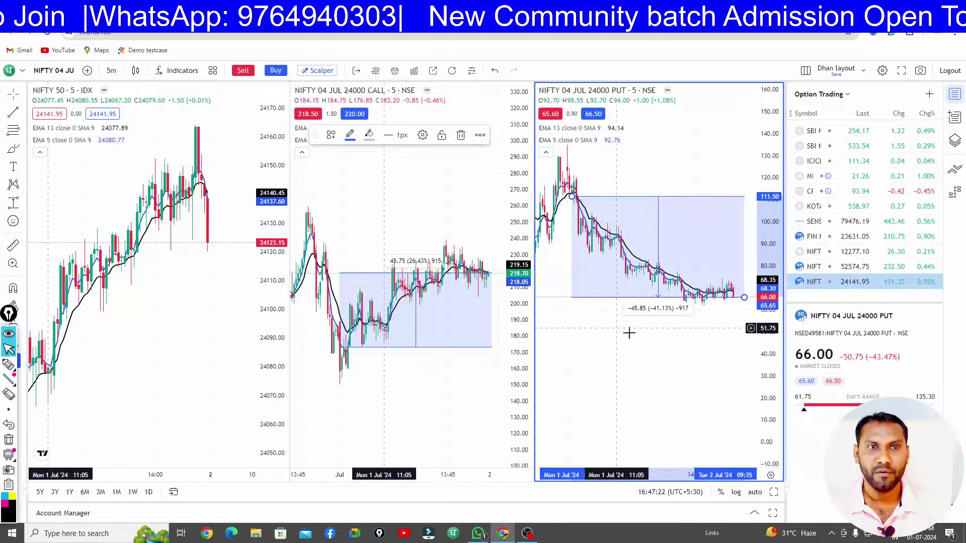
drag(572, 196, 563, 174)
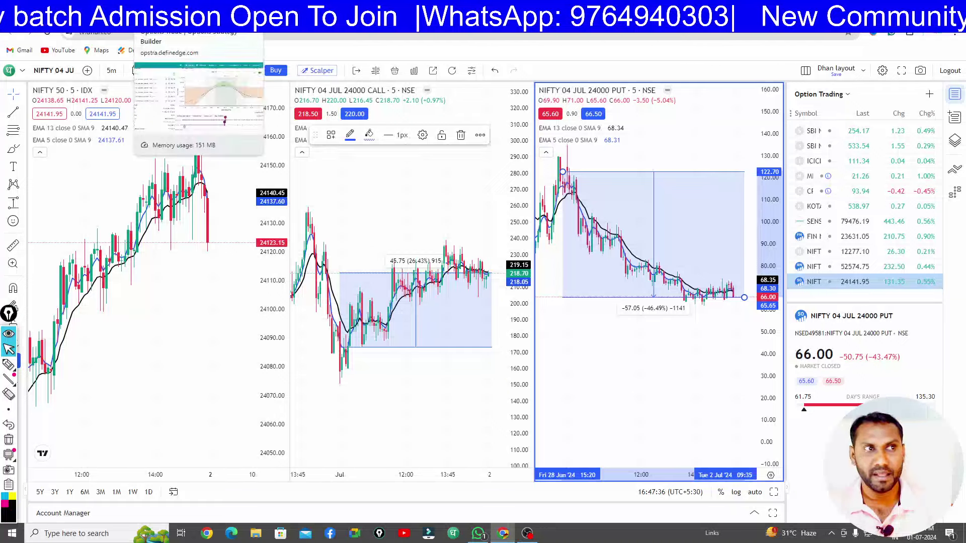
- Switch to the Opstra payoff chart of the NIFTY strategy, check the NIFTY option chain, and return to the TradingView chart
click(191, 15)
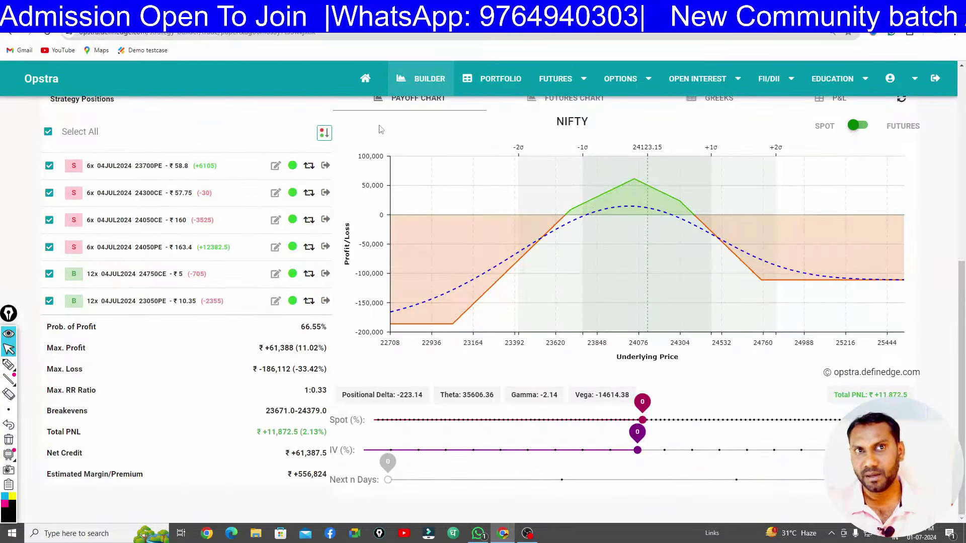
key(ctrl+Tab)
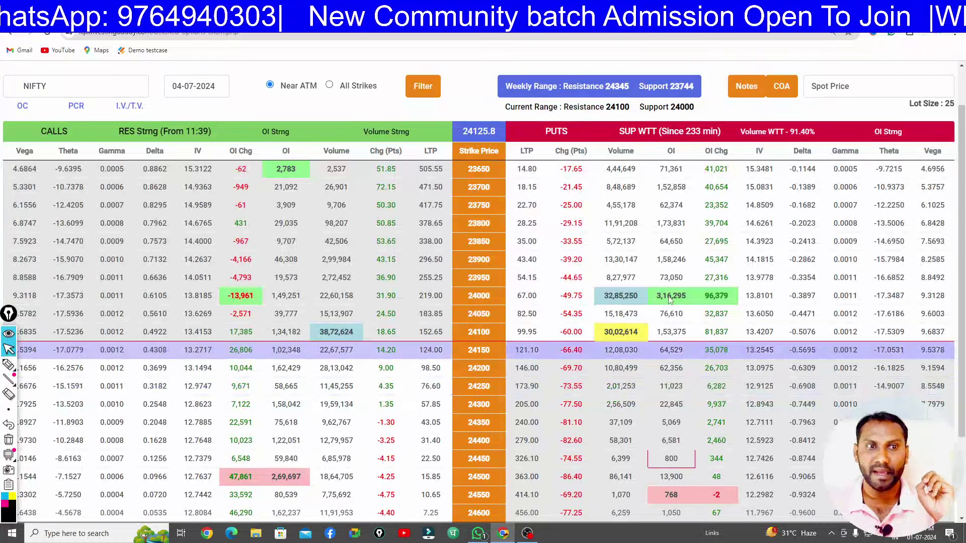
key(ctrl+Tab)
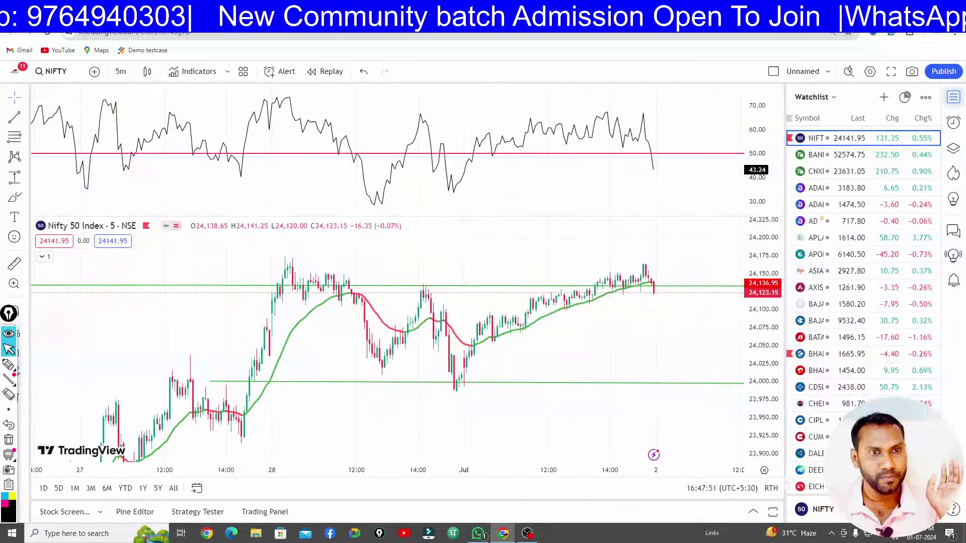
- Enlarge the NIFTY price pane by shrinking the oscillator pane, and set the chart's timeframe to 15 minutes
drag(653, 378, 588, 345)
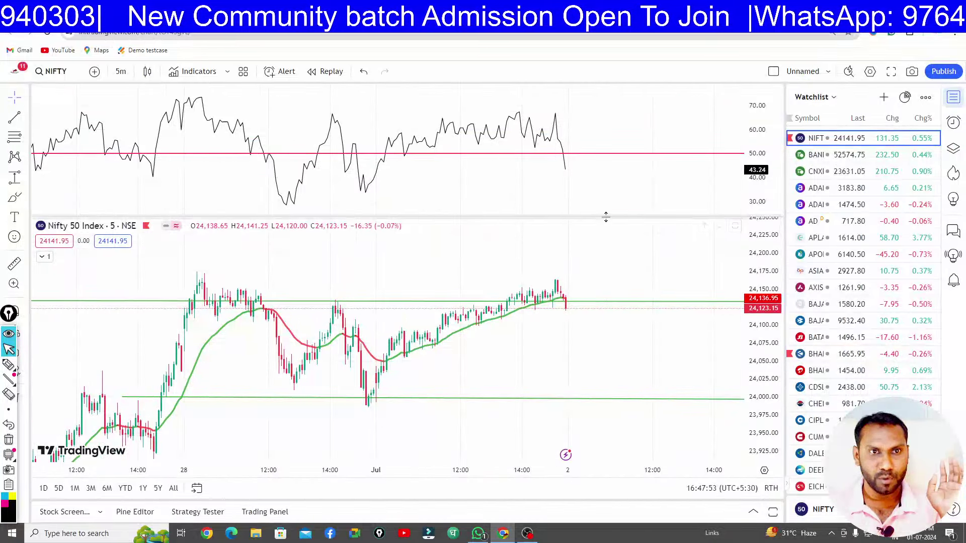
drag(606, 216, 615, 125)
scroll(618, 359, down, 5)
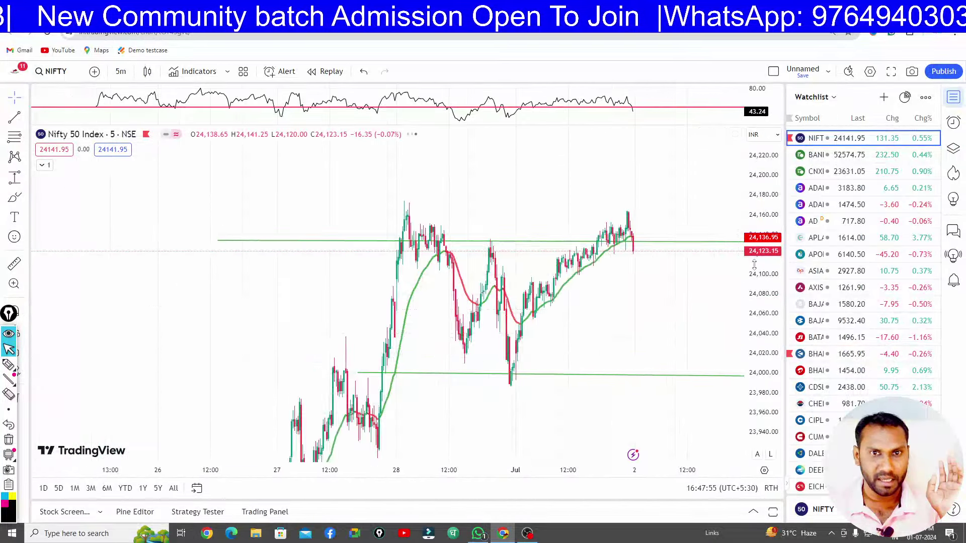
click(121, 71)
click(134, 217)
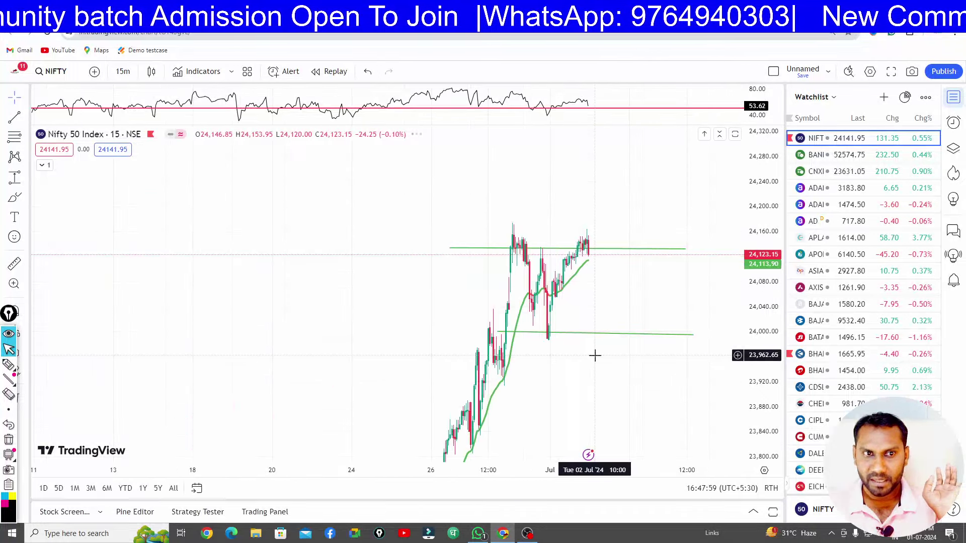
drag(342, 397, 597, 345)
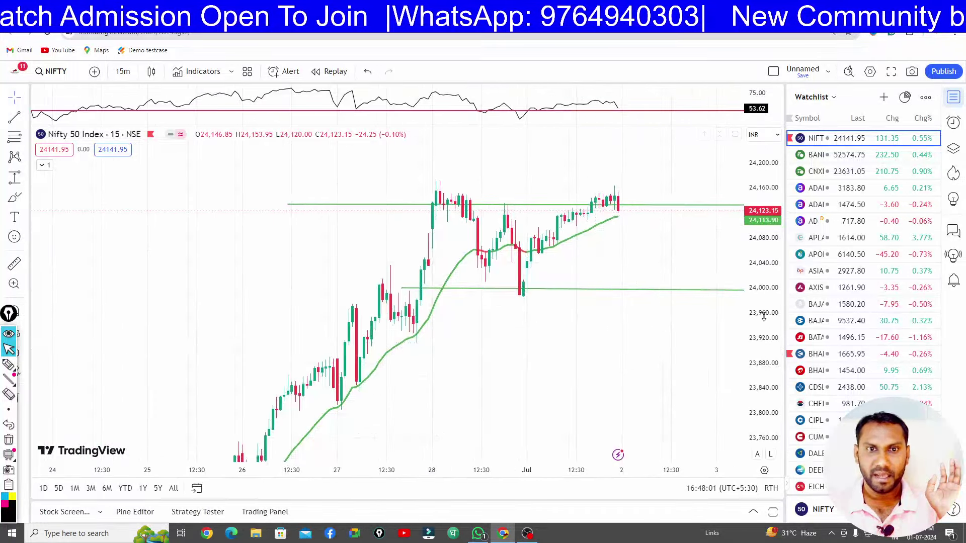
drag(584, 392, 413, 367)
scroll(413, 367, down, 2)
- Sketch possible falls below 24,000 freehand, underline and circle the 24,000 level, extend a path along about 23,800, and clear the marks
click(9, 364)
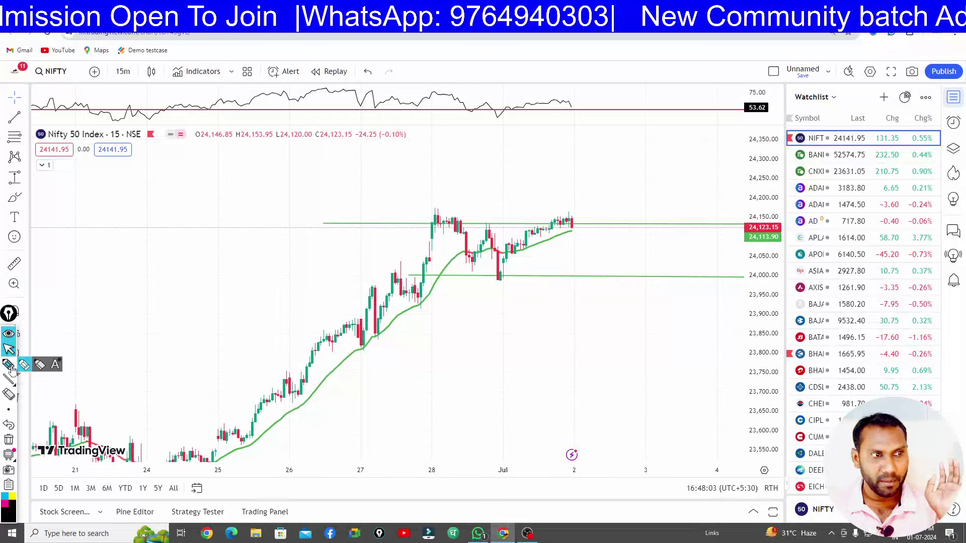
mouse_move(572, 219)
mouse_down()
mouse_move(591, 272)
mouse_move(654, 357)
mouse_move(668, 407)
mouse_up()
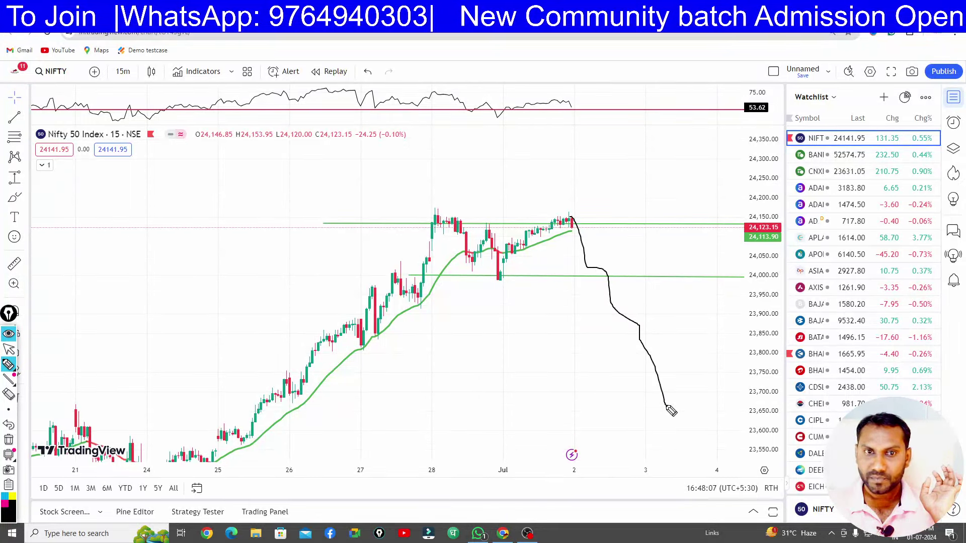
drag(478, 276, 793, 288)
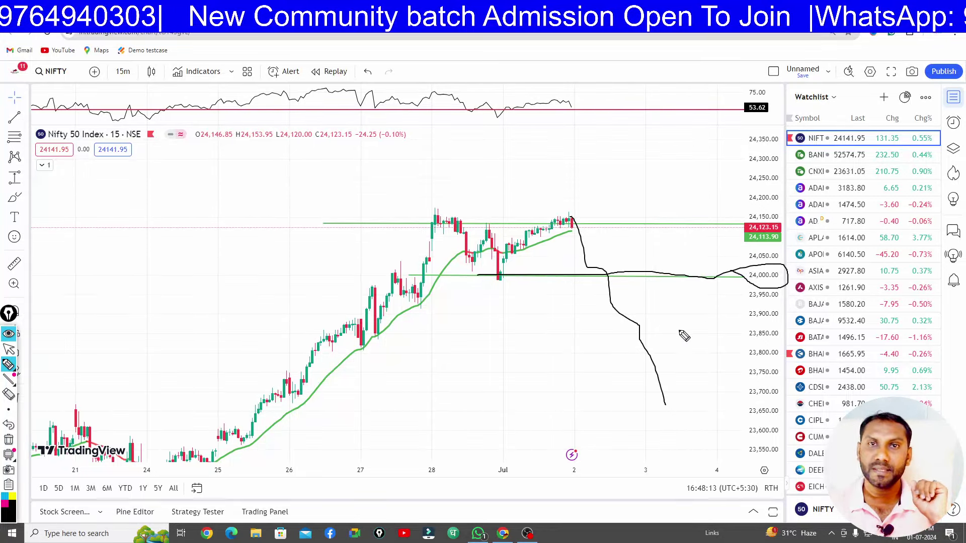
click(9, 439)
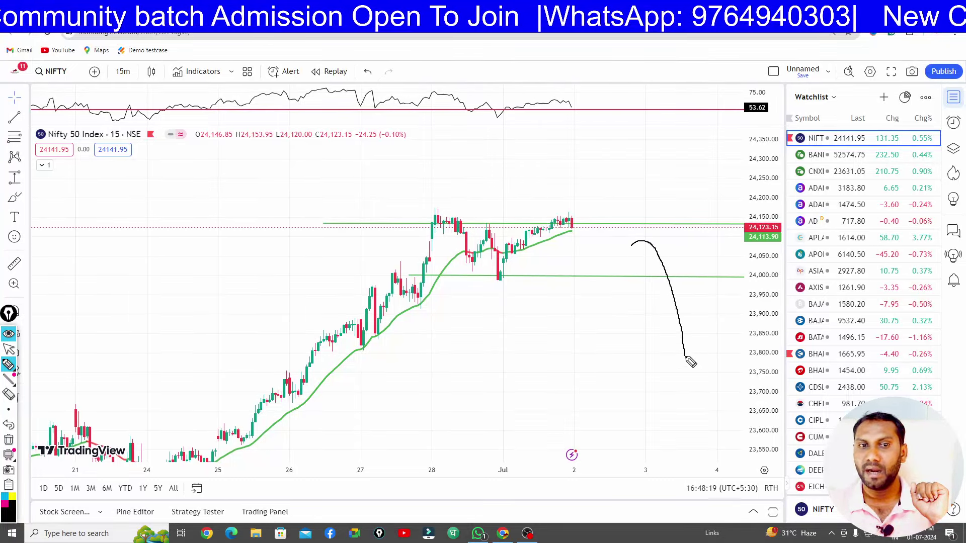
drag(685, 357, 734, 359)
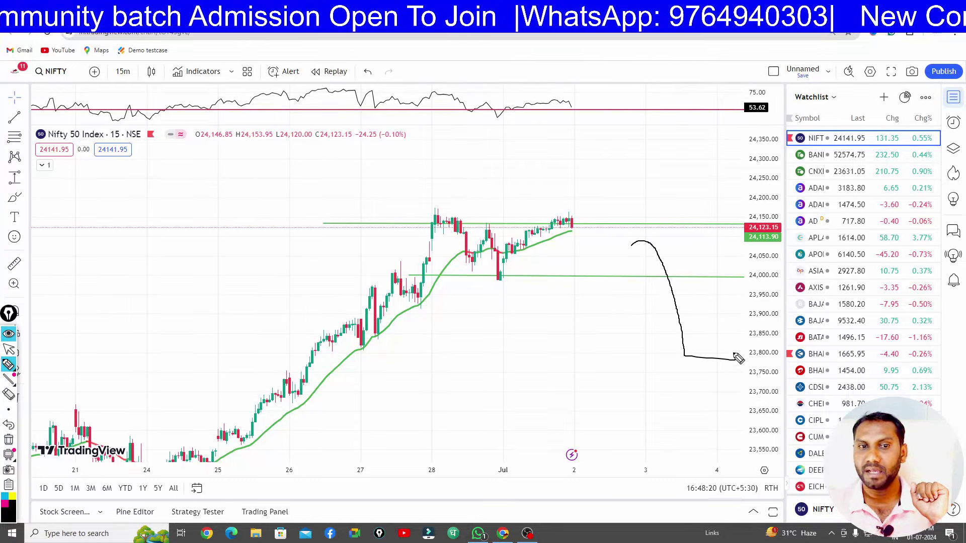
click(9, 440)
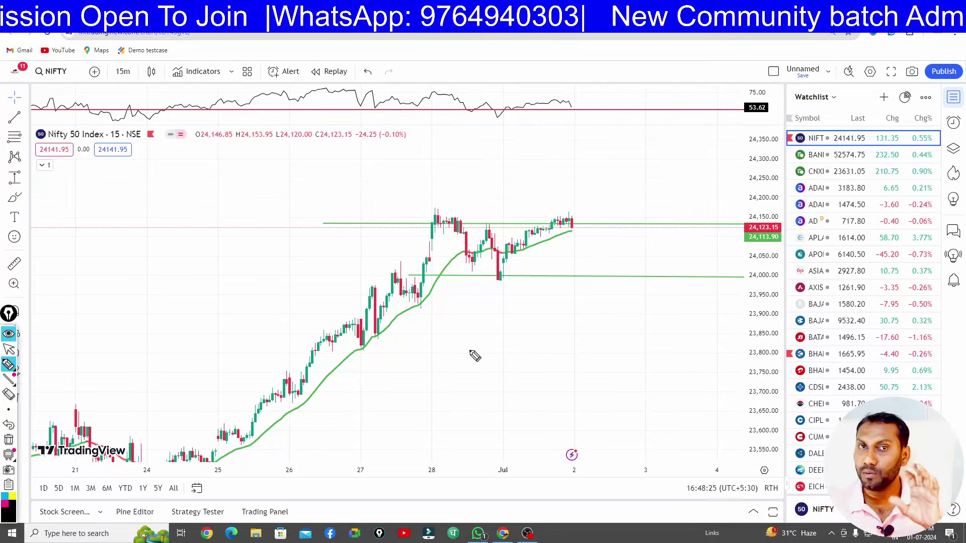
- Draw freehand a support line at about 23,800 with a V-shaped reversal, an oscillator rebound, and a circle around the 1 July moving-average crossover
drag(431, 354, 742, 354)
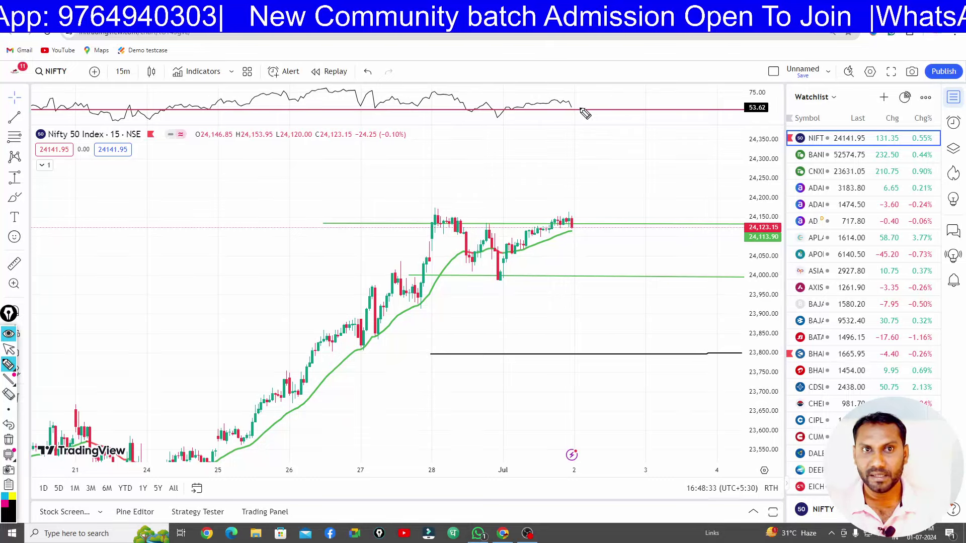
mouse_move(547, 106)
mouse_down()
mouse_move(604, 116)
mouse_move(635, 103)
mouse_move(643, 75)
mouse_up()
mouse_move(502, 253)
mouse_down()
mouse_move(521, 245)
mouse_move(502, 269)
mouse_move(511, 254)
mouse_up()
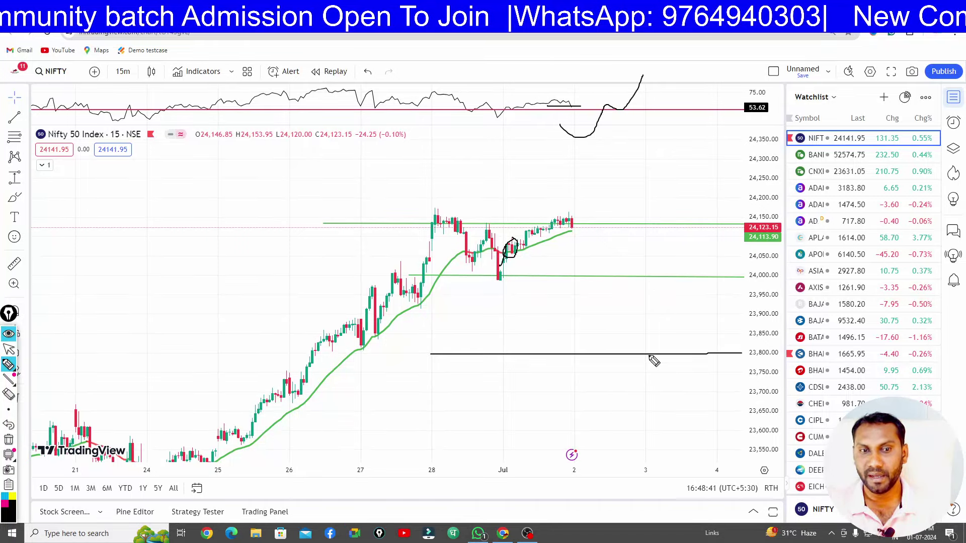
mouse_move(642, 317)
mouse_down()
mouse_move(666, 356)
mouse_move(689, 318)
mouse_move(706, 335)
mouse_up()
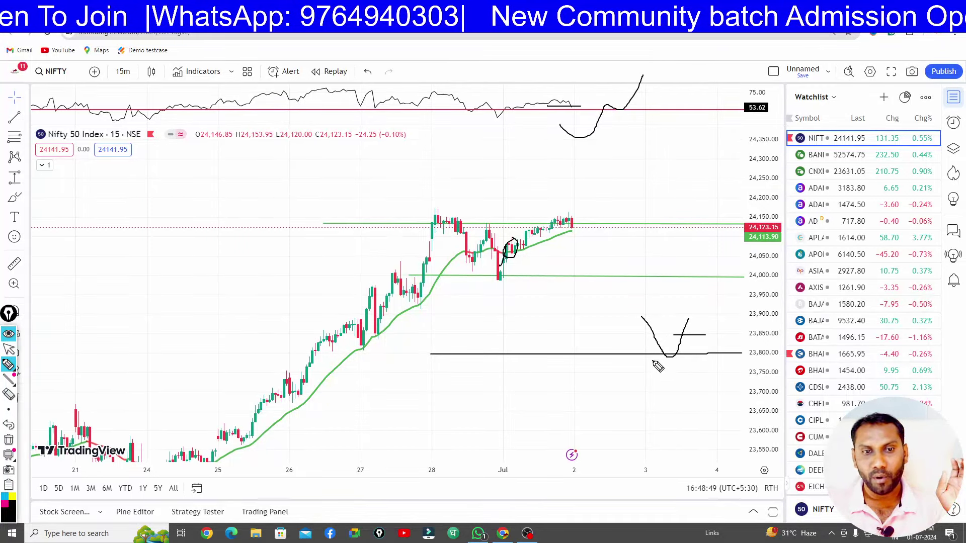
drag(652, 361, 738, 360)
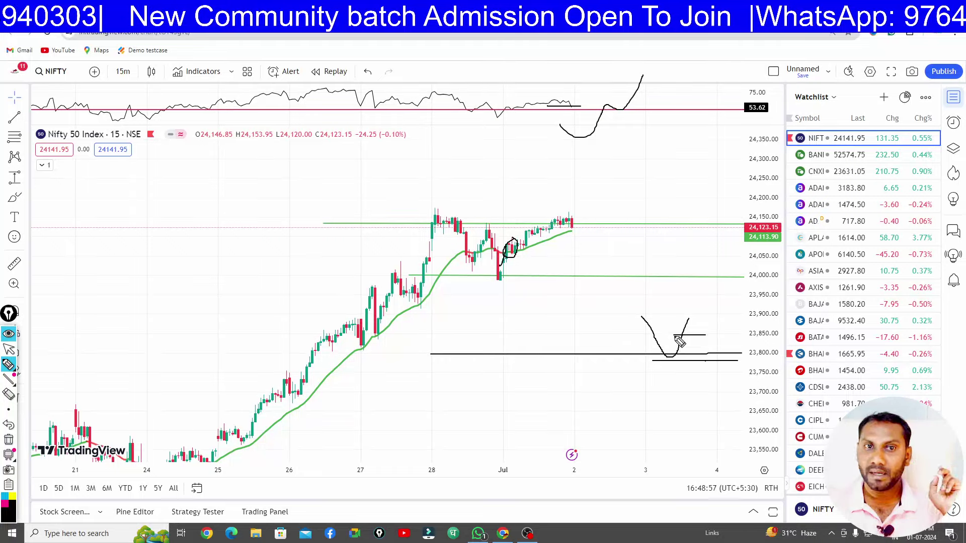
- Draw a steep freehand rally path from the V-shaped reversal near 23,850 up to about 24,370, and clear all freehand marks
drag(678, 343, 726, 129)
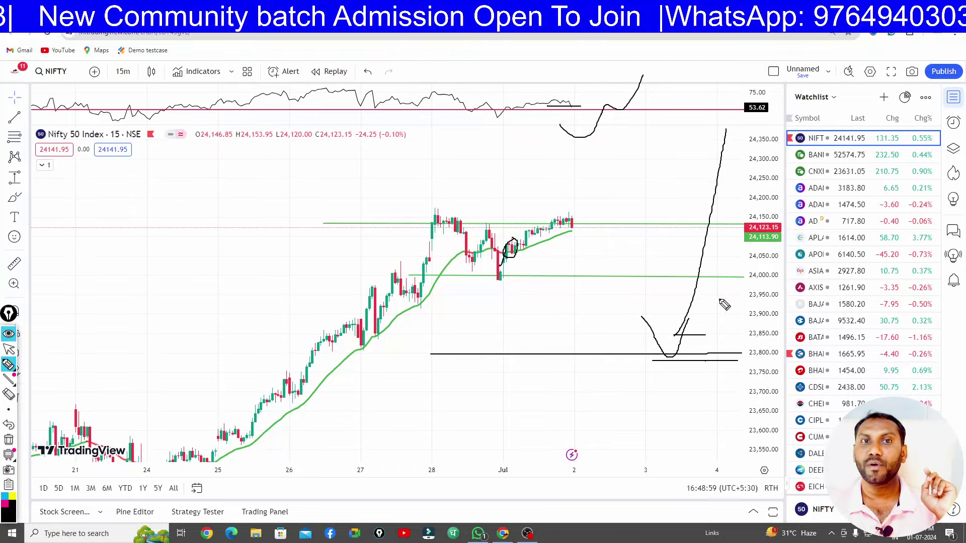
click(8, 441)
click(9, 349)
- Extend the green 24,000 line on the NIFTY chart to the 9 July date
scroll(641, 340, down, 3)
drag(640, 341, 524, 411)
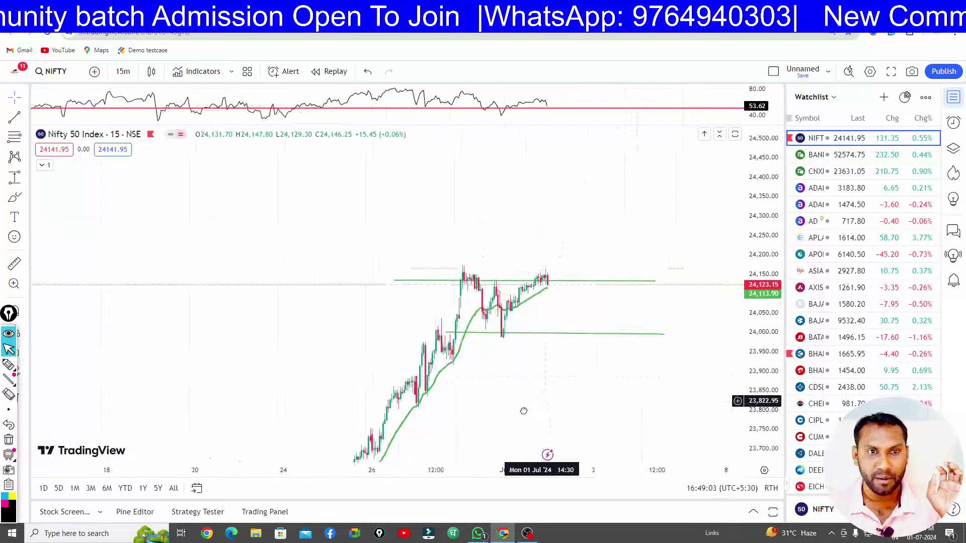
drag(607, 351, 714, 351)
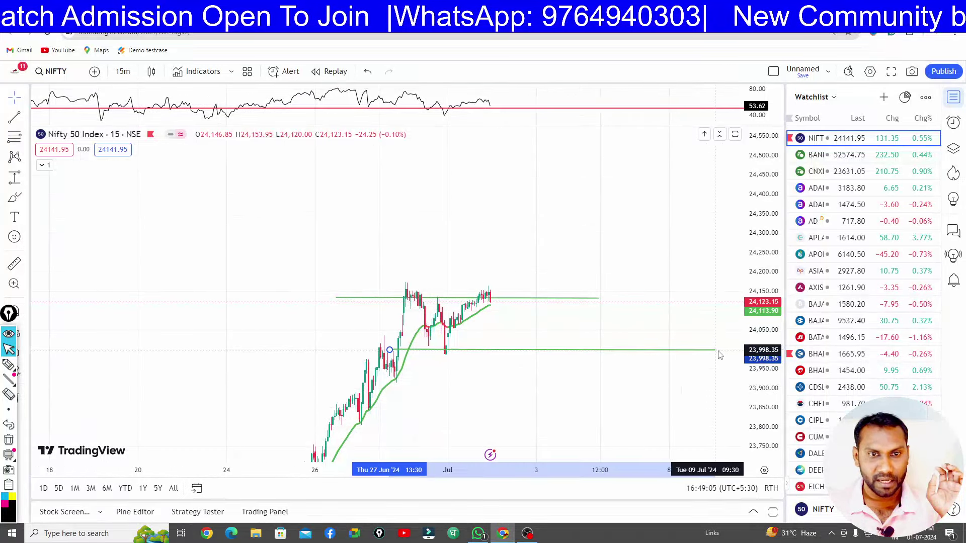
- Draw a horizontal trend line at about 23,800 from 21 June to 10 July
drag(696, 390, 664, 368)
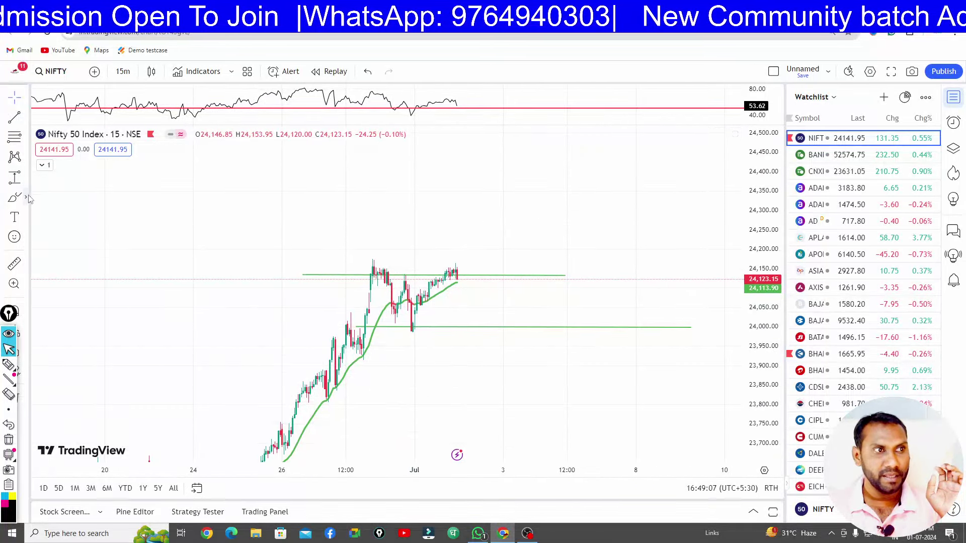
click(14, 117)
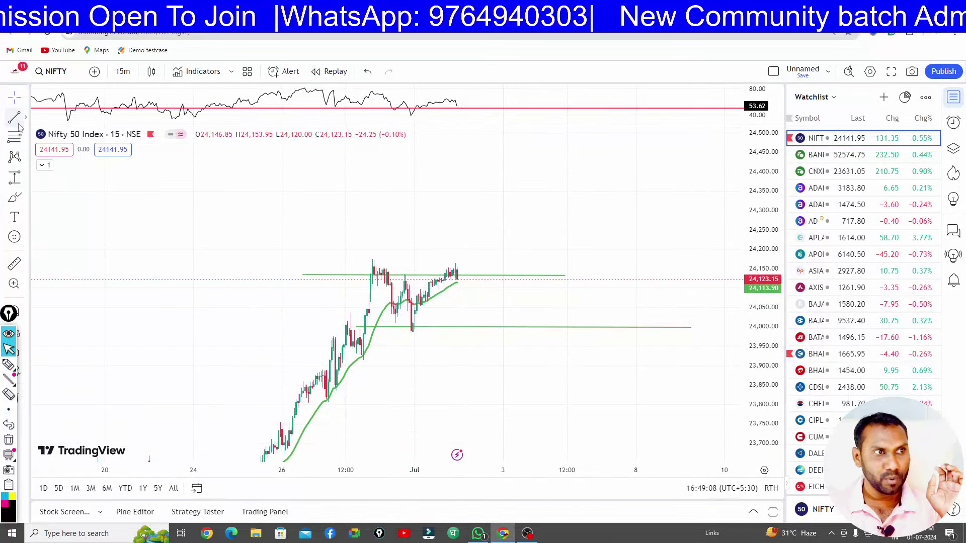
click(170, 404)
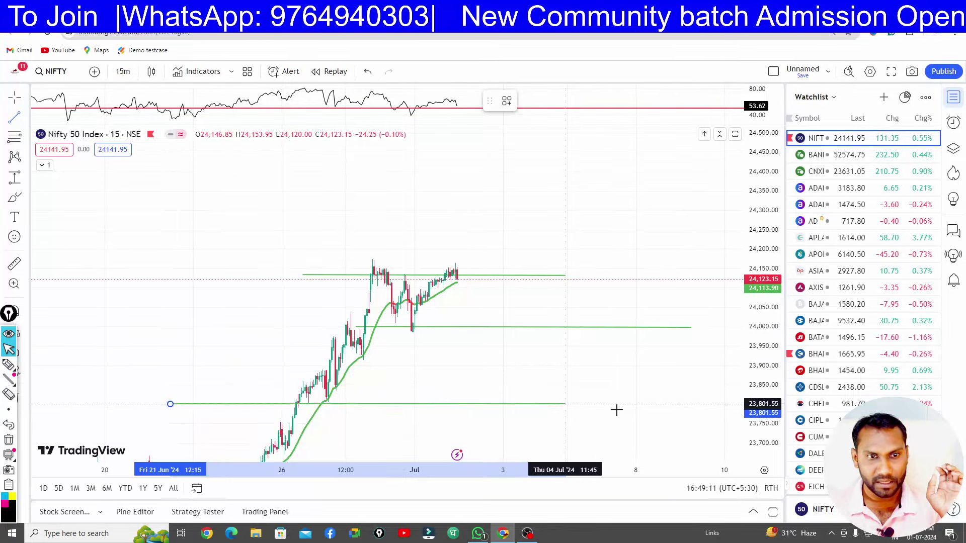
click(725, 404)
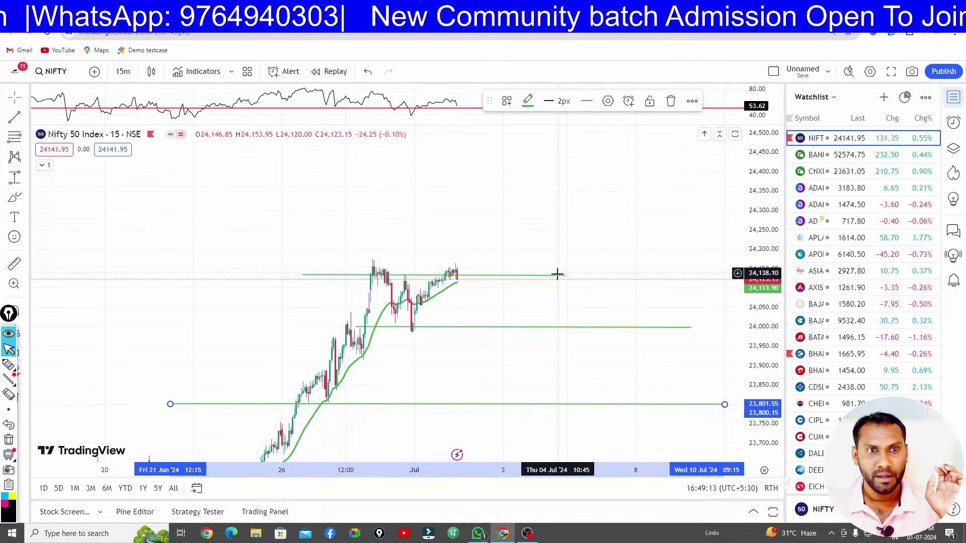
- Move the upper green line to about 24,500, spanning 2 July to 10 July
drag(561, 276, 672, 177)
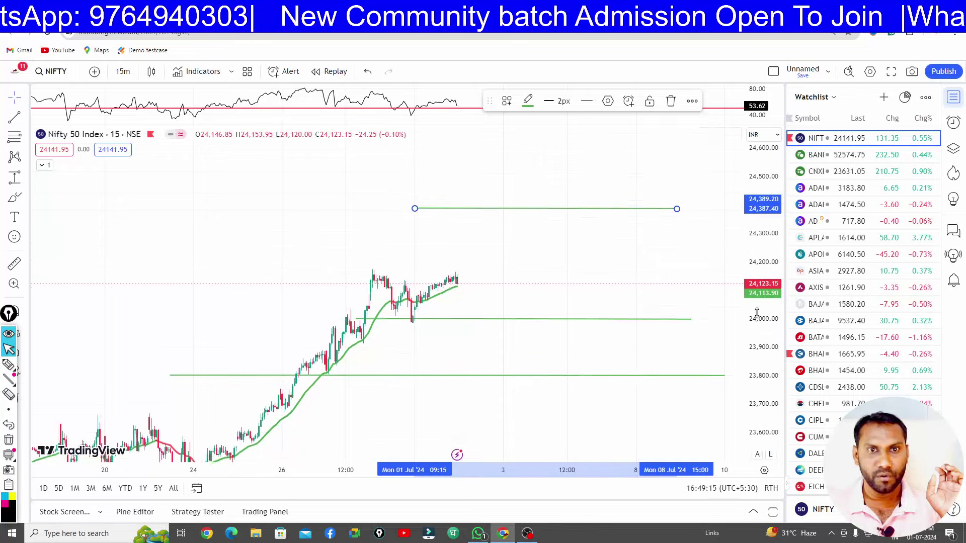
scroll(783, 203, down, 2)
drag(614, 199, 655, 169)
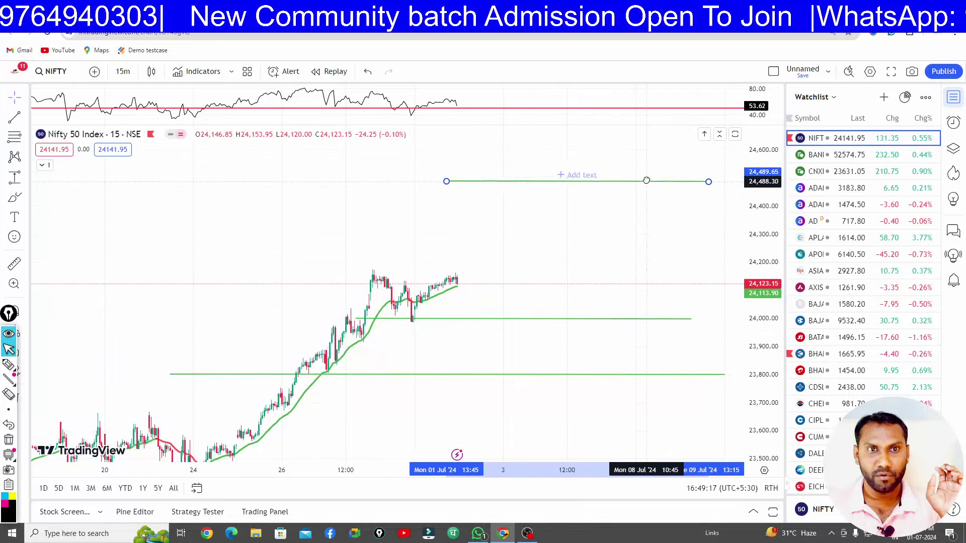
drag(590, 267, 569, 291)
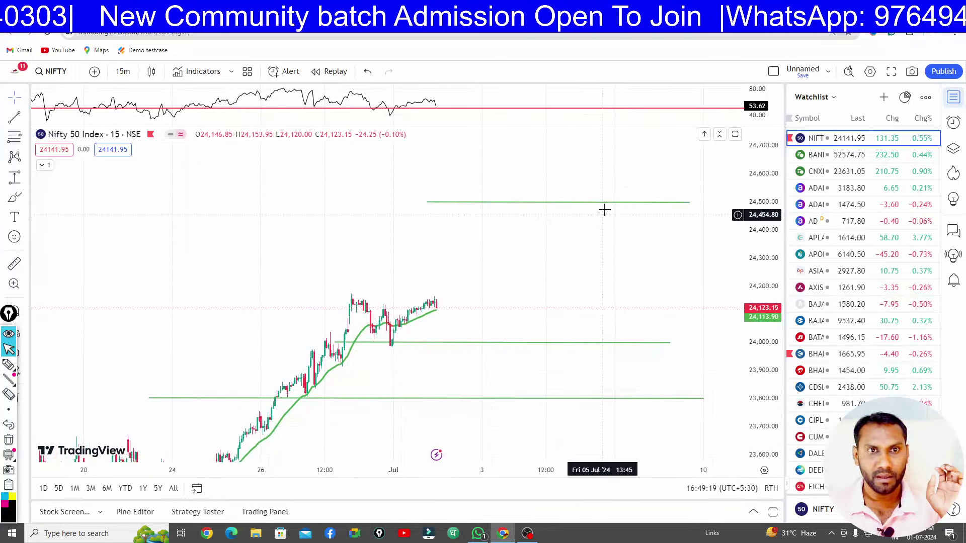
drag(609, 203, 624, 203)
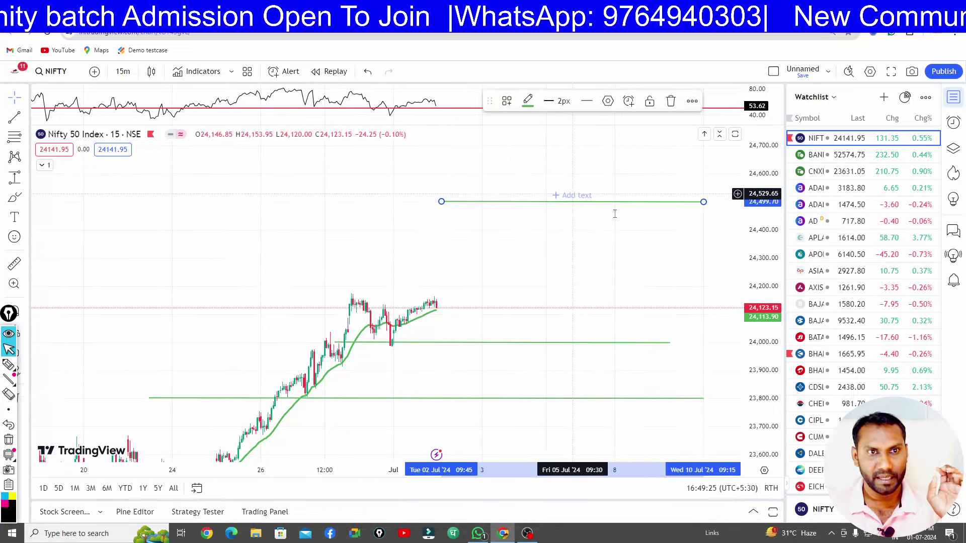
- Label the 24,500 line "Target" and the 24,000 line "Support"
click(578, 201)
text(Target)
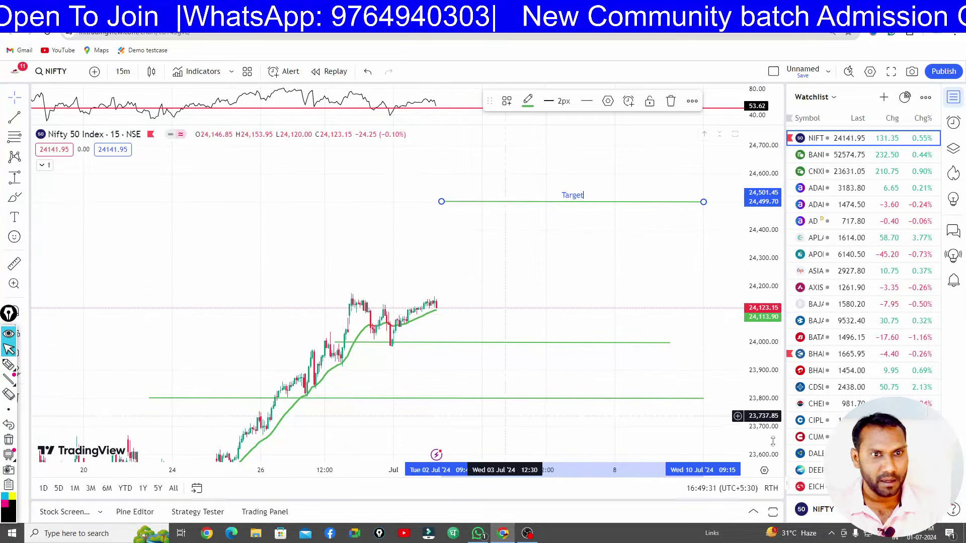
click(564, 343)
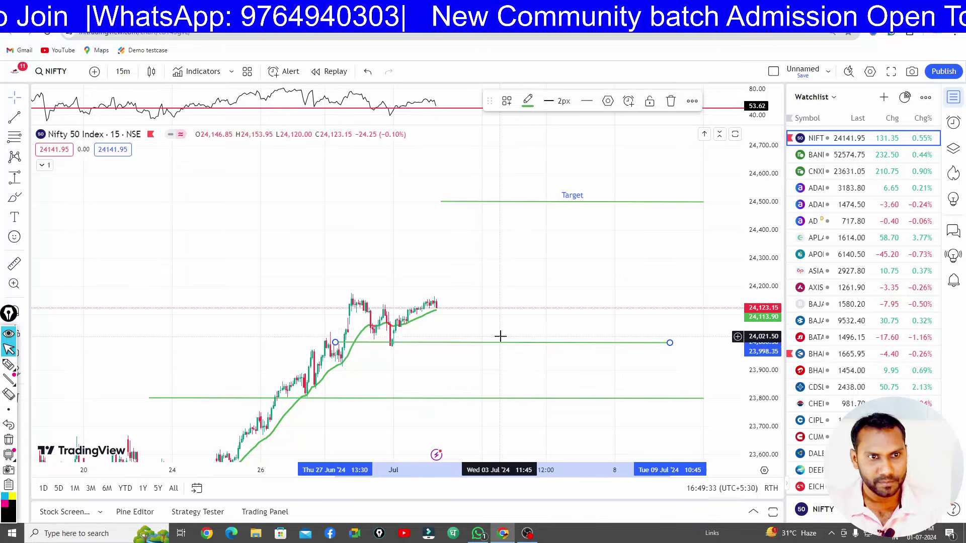
click(500, 337)
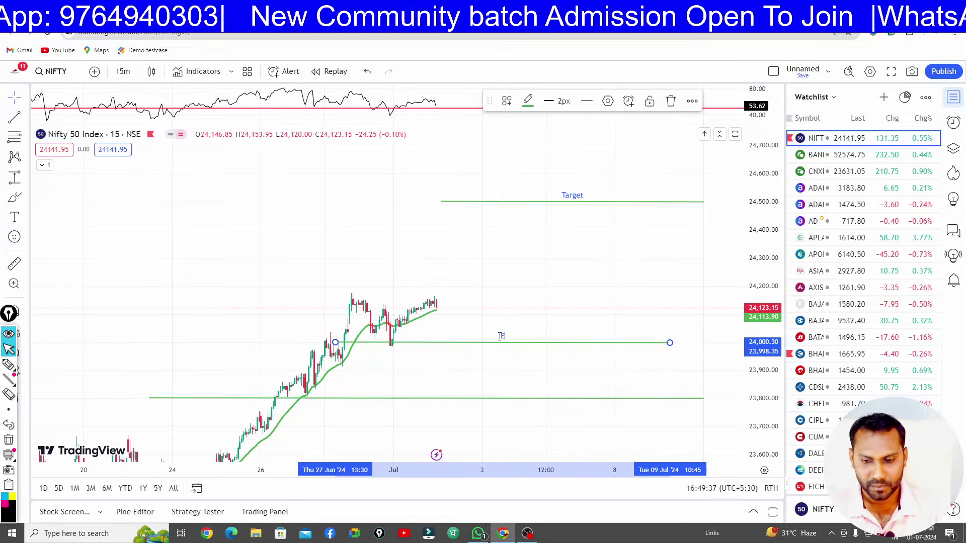
- Label the 23,800 line "Final Entry Point"
click(510, 398)
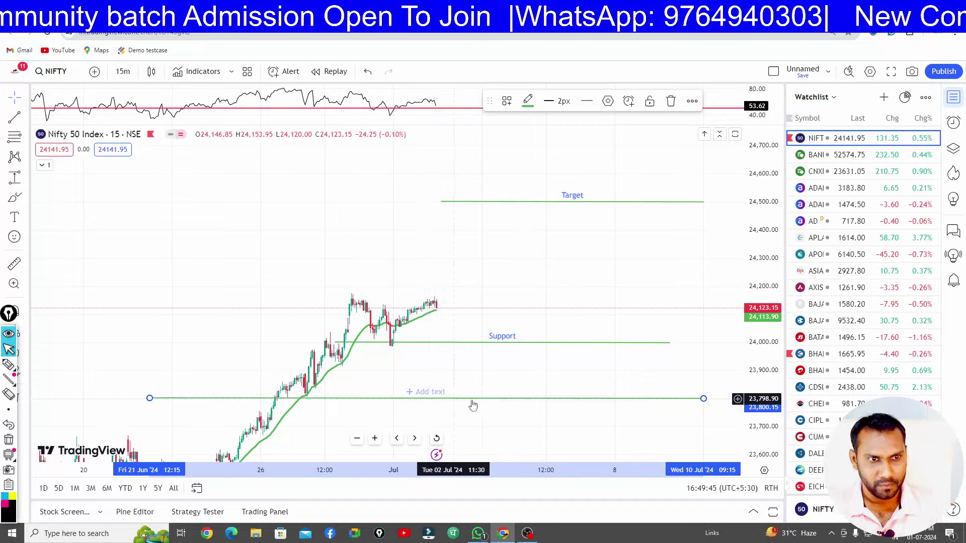
click(413, 392)
text(Fi)
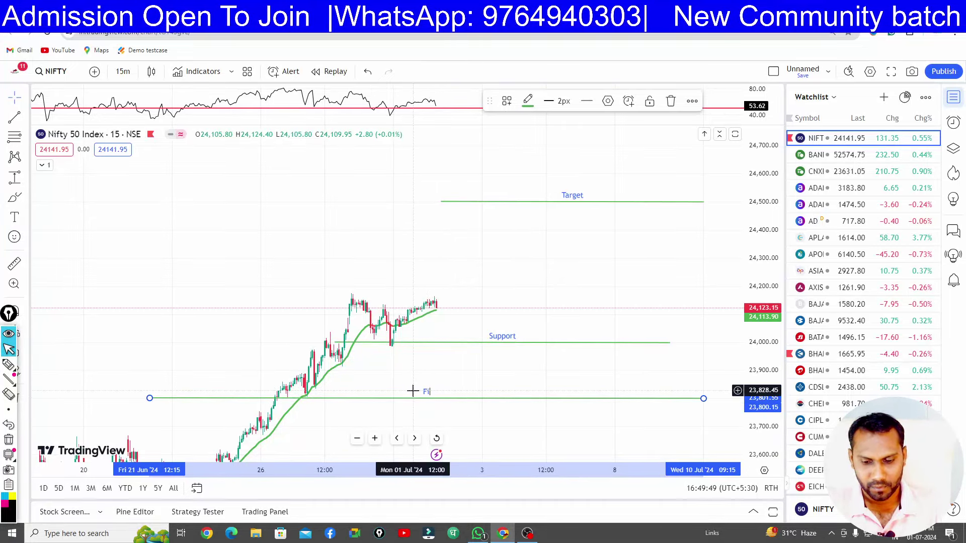
text(nal)
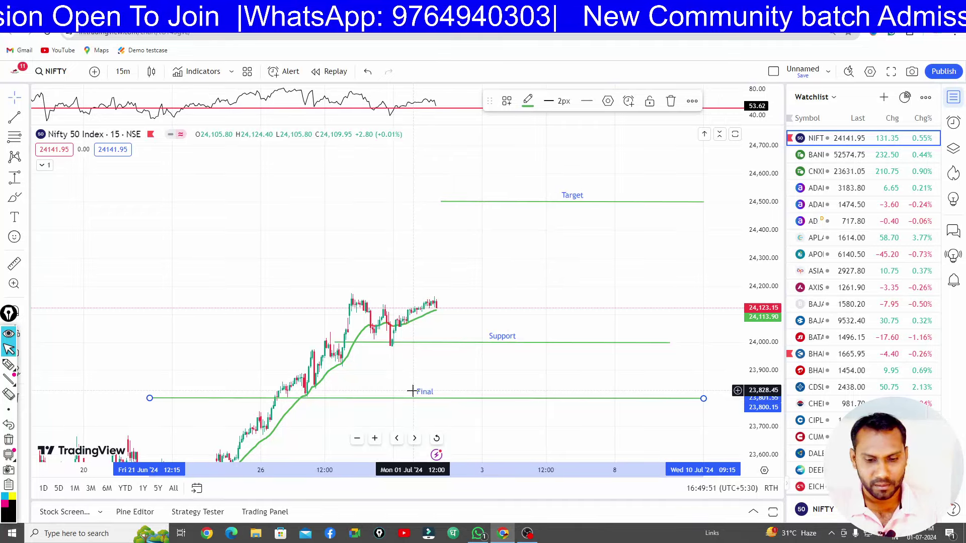
text( R)
text(ntry)
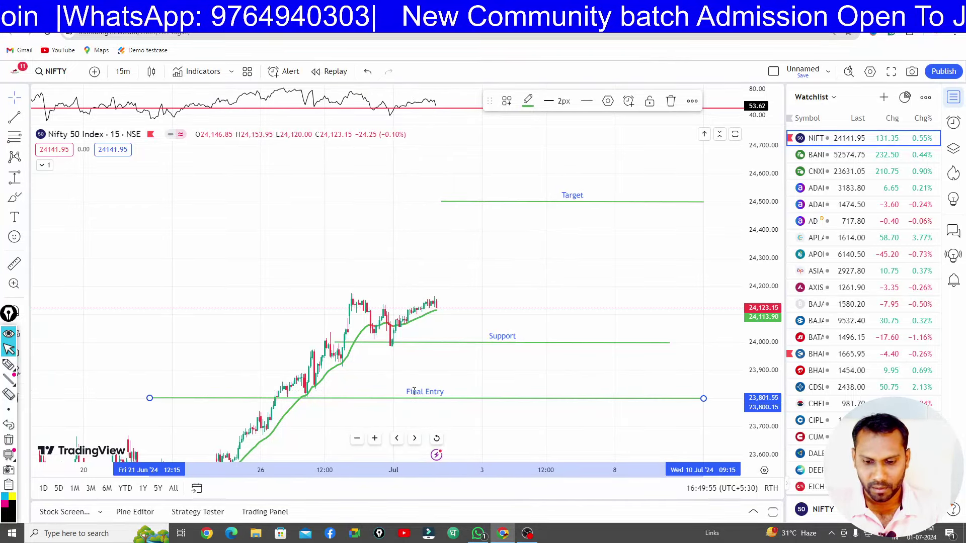
text( Point)
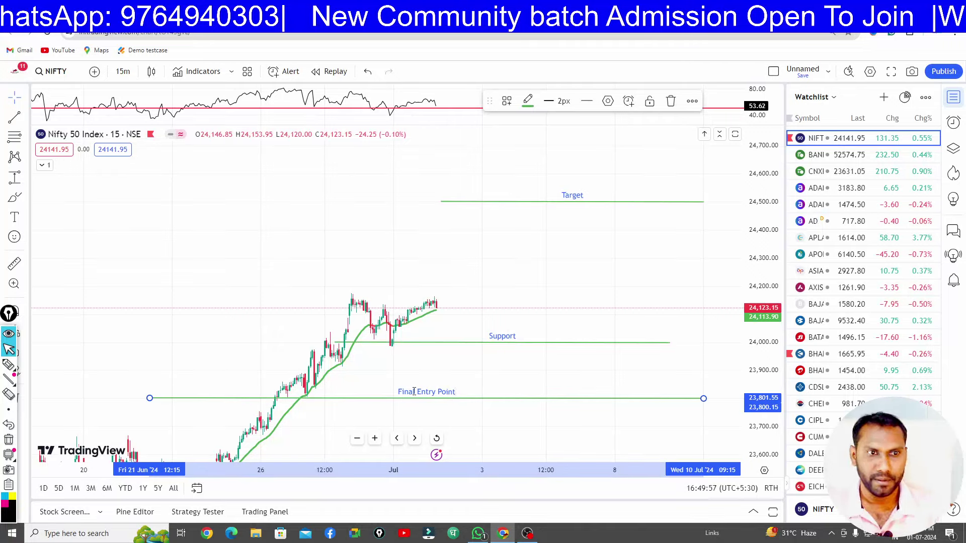
click(536, 421)
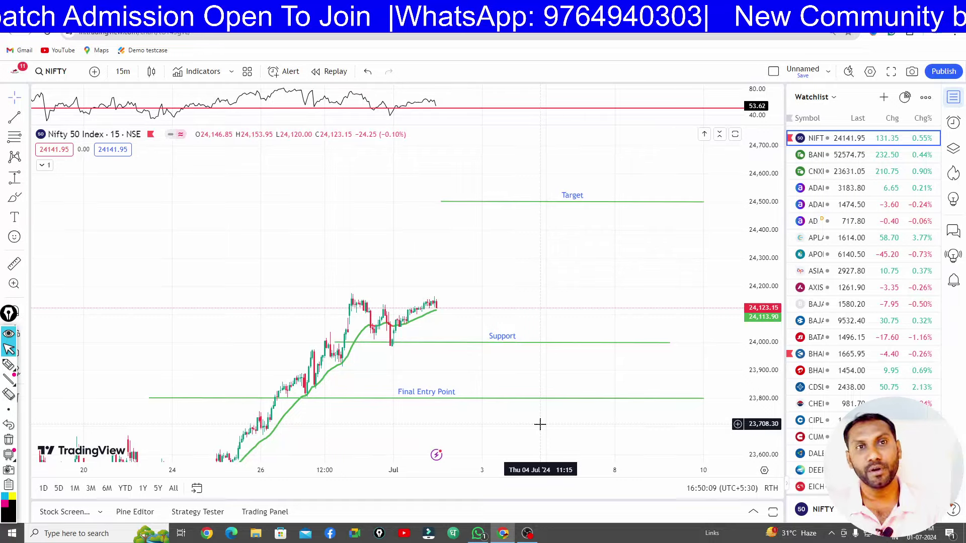
- Switch to the NIFTY option chain and review the strikes and the call and put totals
key(ctrl+Tab)
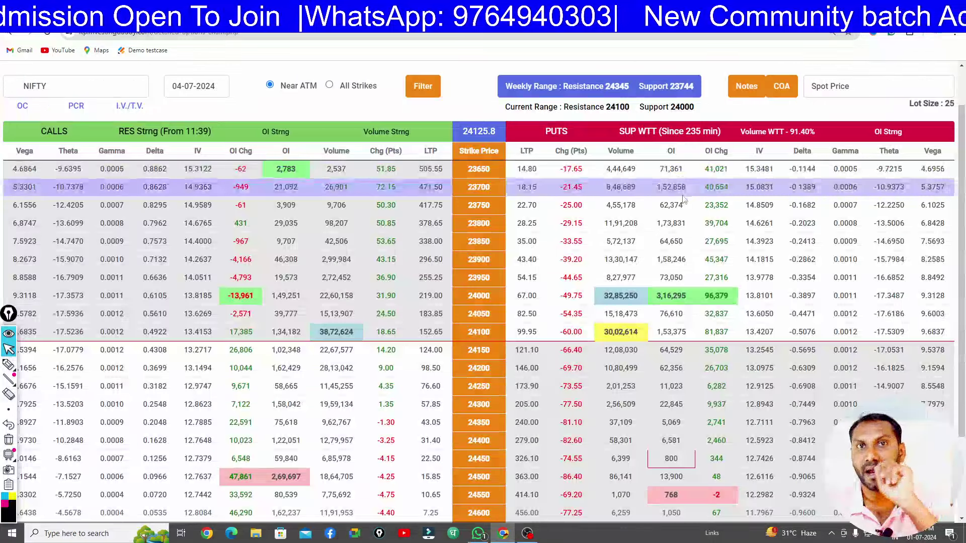
scroll(684, 200, down, 1)
scroll(684, 199, down, 1)
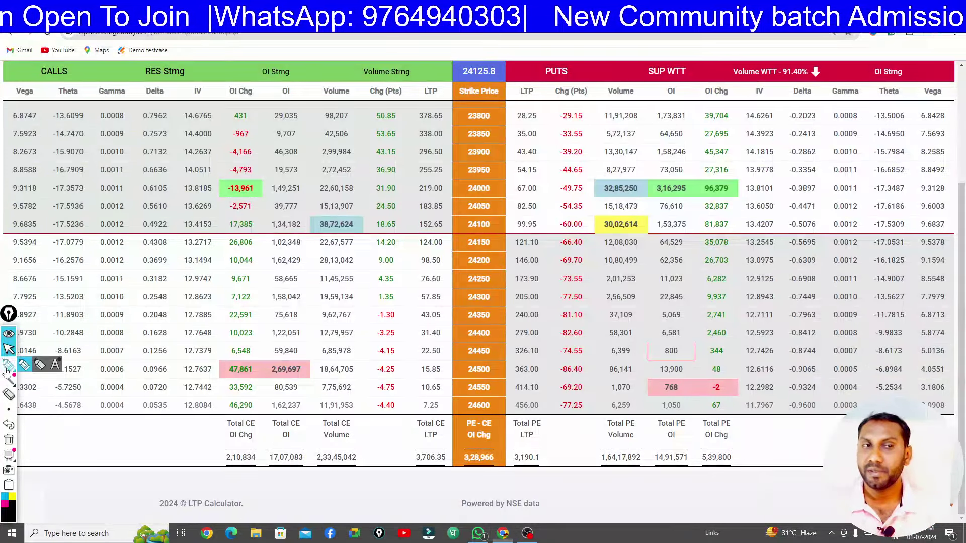
scroll(10, 372, up, 2)
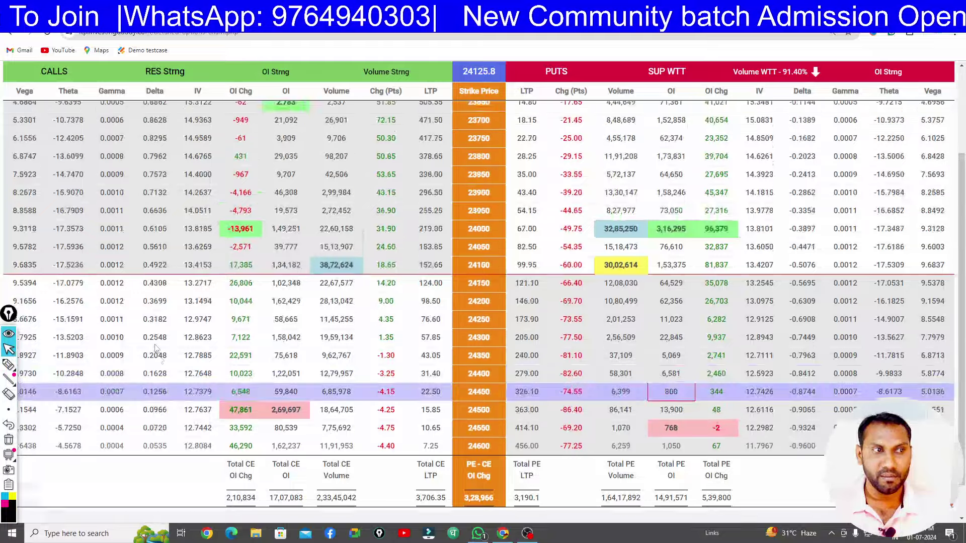
- Circle the 23700 strike, the 24500 call OI figures and the 24100 call volume freehand, and clear the marks
click(8, 364)
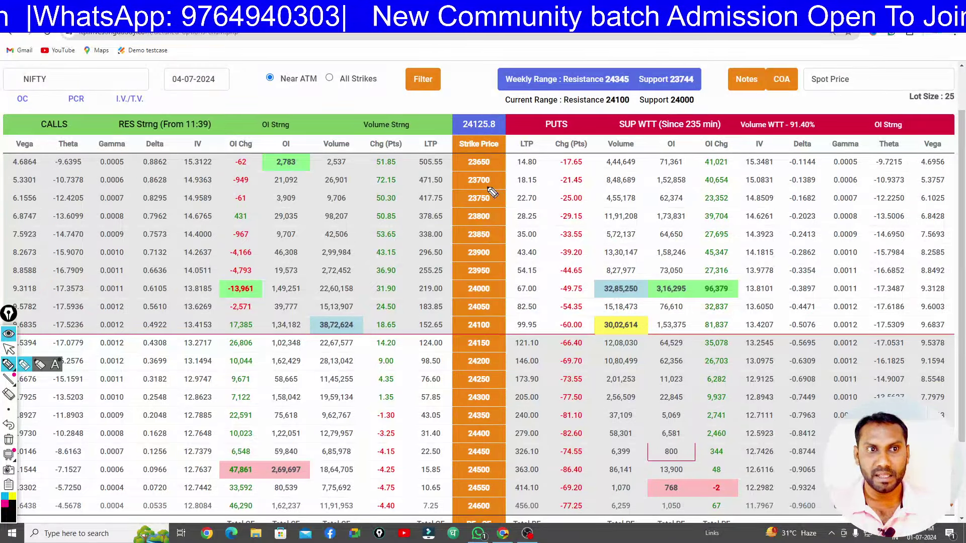
mouse_move(473, 174)
mouse_down()
mouse_move(500, 194)
mouse_move(491, 168)
mouse_move(476, 170)
mouse_up()
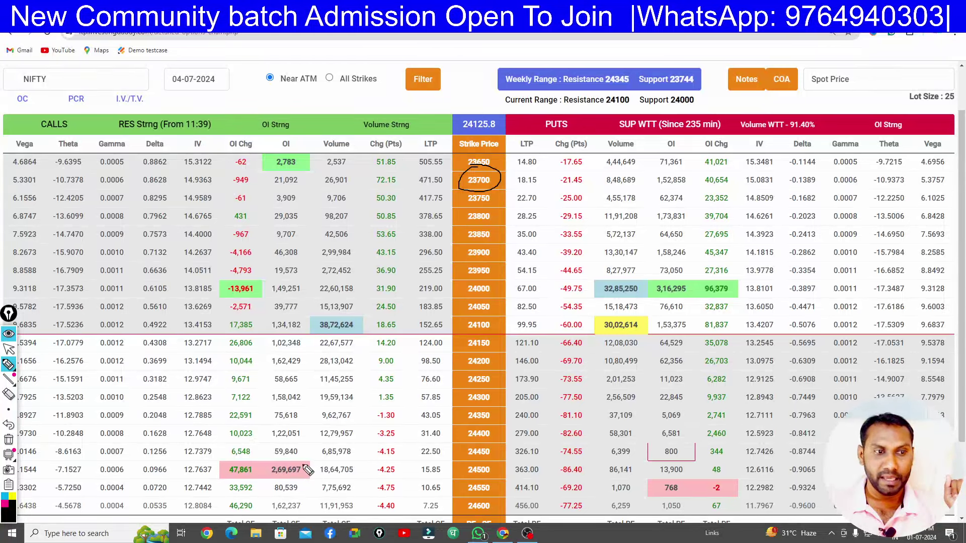
mouse_move(289, 454)
mouse_down()
mouse_move(203, 481)
mouse_move(322, 481)
mouse_move(280, 452)
mouse_up()
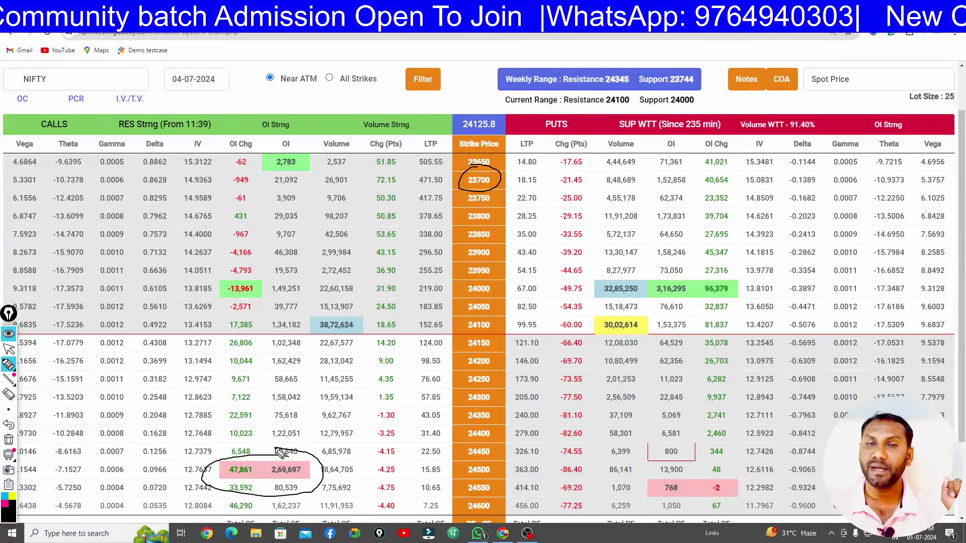
mouse_move(306, 293)
mouse_down()
mouse_move(395, 309)
mouse_move(357, 306)
mouse_up()
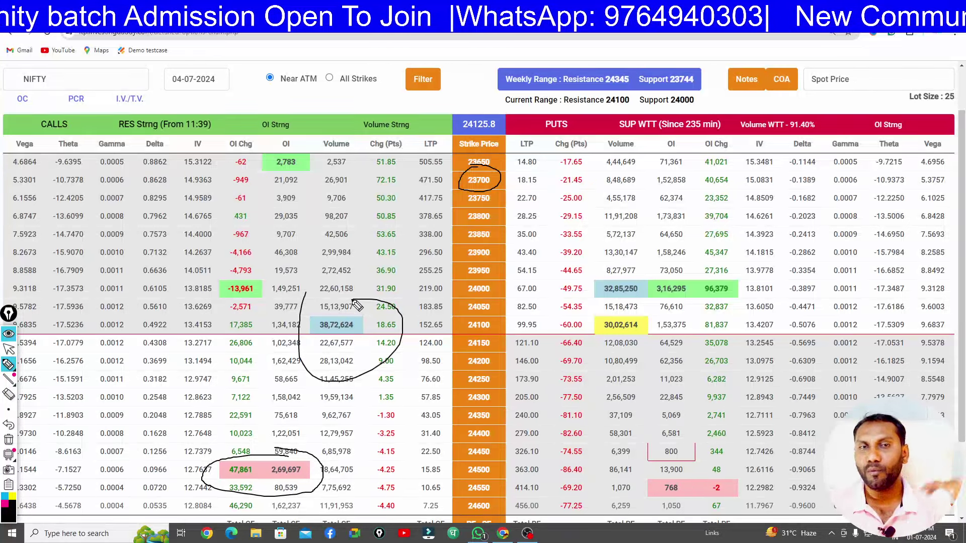
click(9, 440)
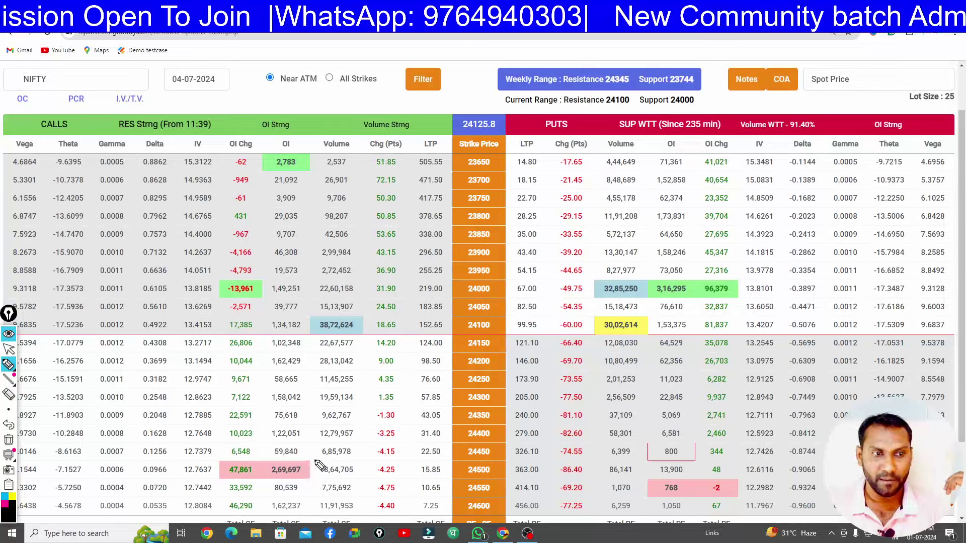
- Mark the 24500 call OI and 24000 call volume with circles and strokes, outline the 24100 strike, and clear the marks
mouse_move(320, 465)
mouse_down()
mouse_move(237, 455)
mouse_move(214, 486)
mouse_move(315, 481)
mouse_move(322, 469)
mouse_up()
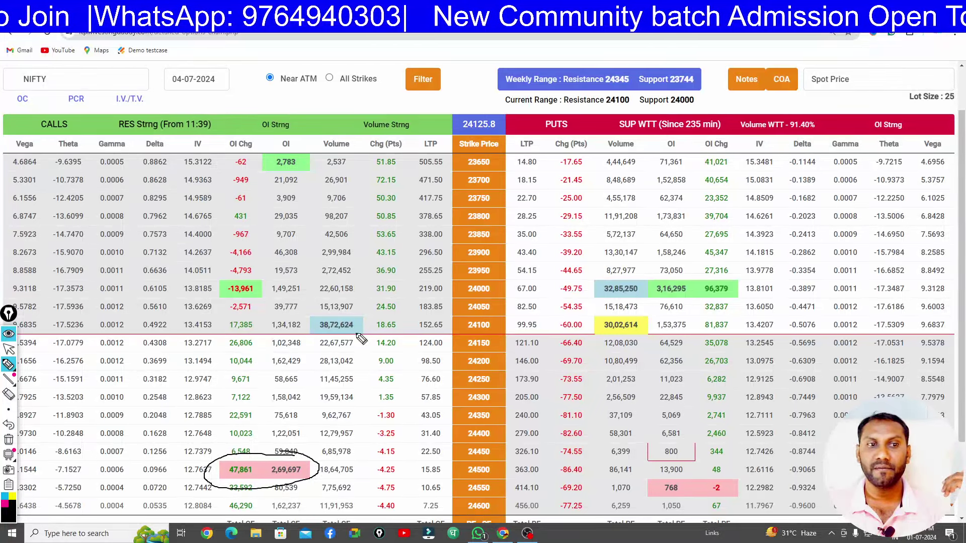
mouse_move(333, 280)
mouse_down()
mouse_move(307, 294)
mouse_move(372, 304)
mouse_move(322, 279)
mouse_up()
mouse_move(385, 182)
mouse_down()
mouse_move(361, 302)
mouse_move(373, 293)
mouse_up()
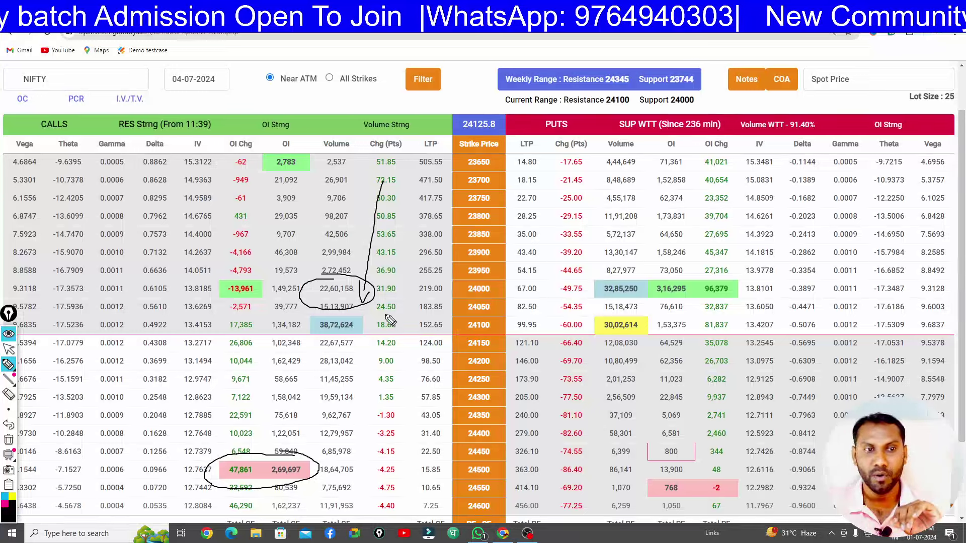
drag(454, 334, 494, 334)
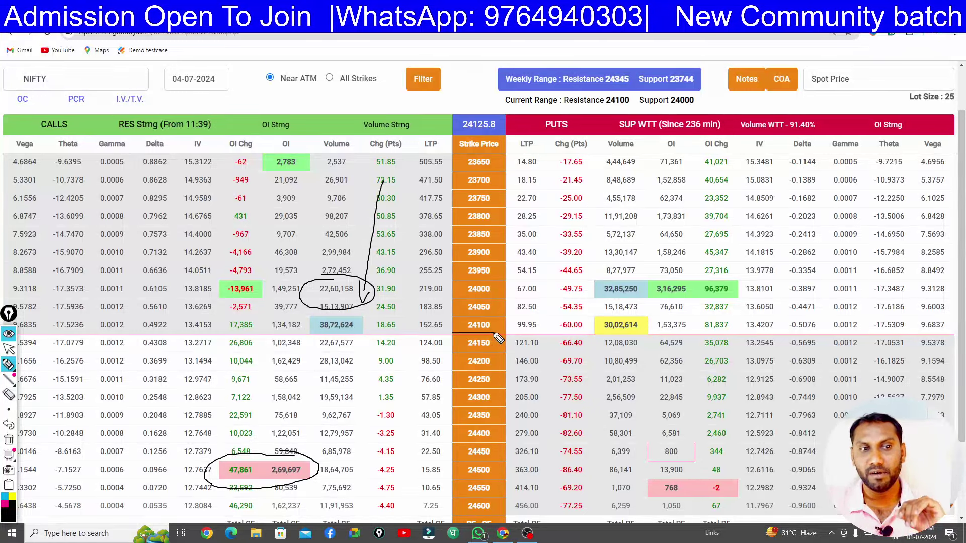
mouse_move(304, 466)
mouse_down()
mouse_move(313, 478)
mouse_move(359, 469)
mouse_up()
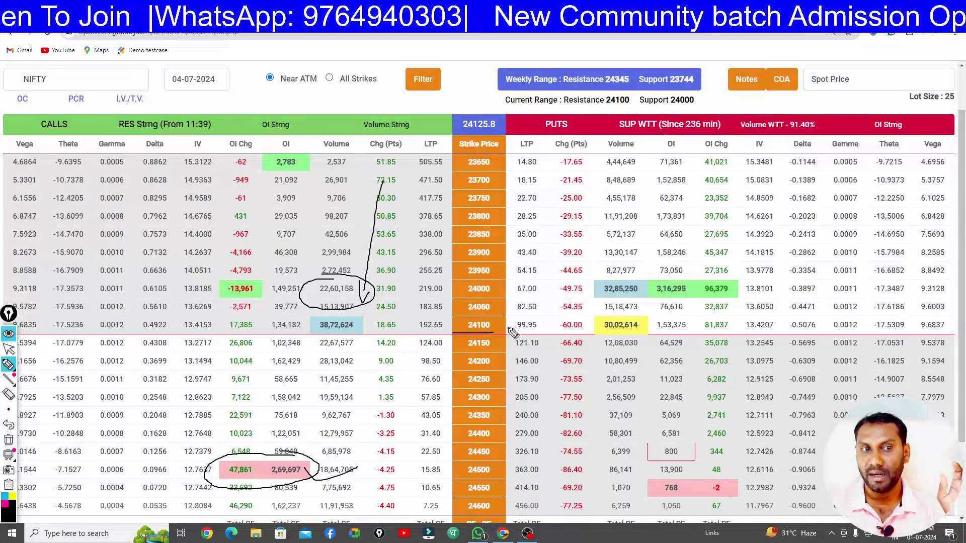
drag(453, 325, 471, 294)
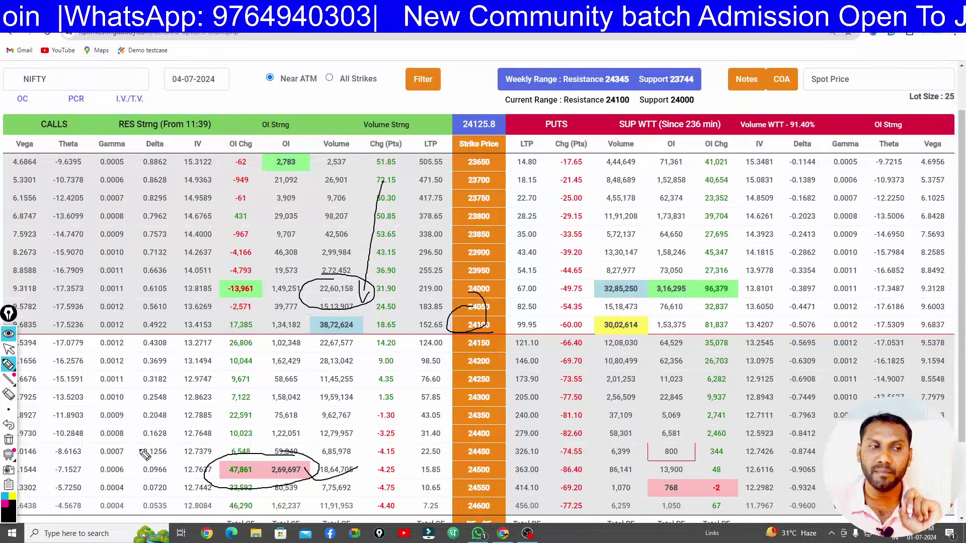
click(9, 439)
- Leave the drawing mode and switch to the Dhan layout with the NIFTY 50 and 24000 call and put charts
click(9, 351)
scroll(410, 362, down, 1)
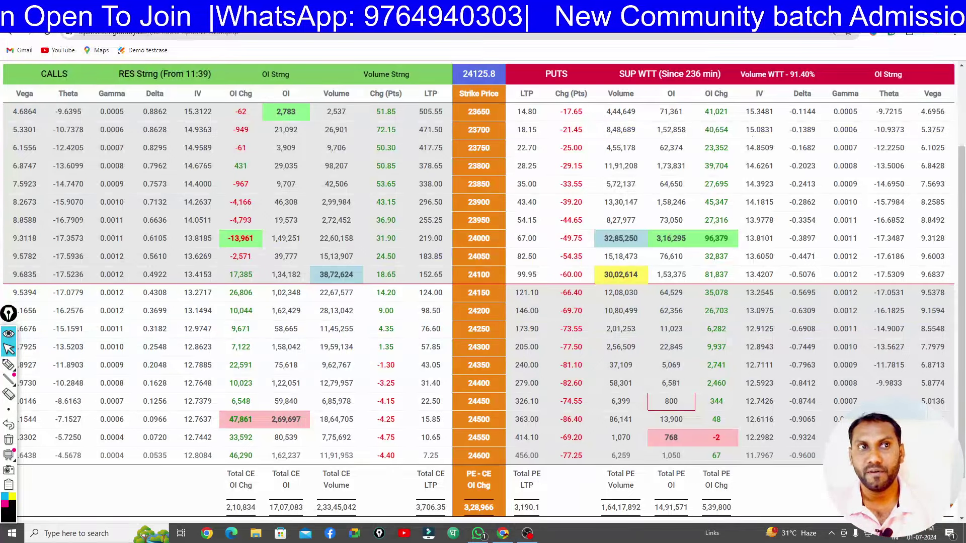
key(alt+Tab)
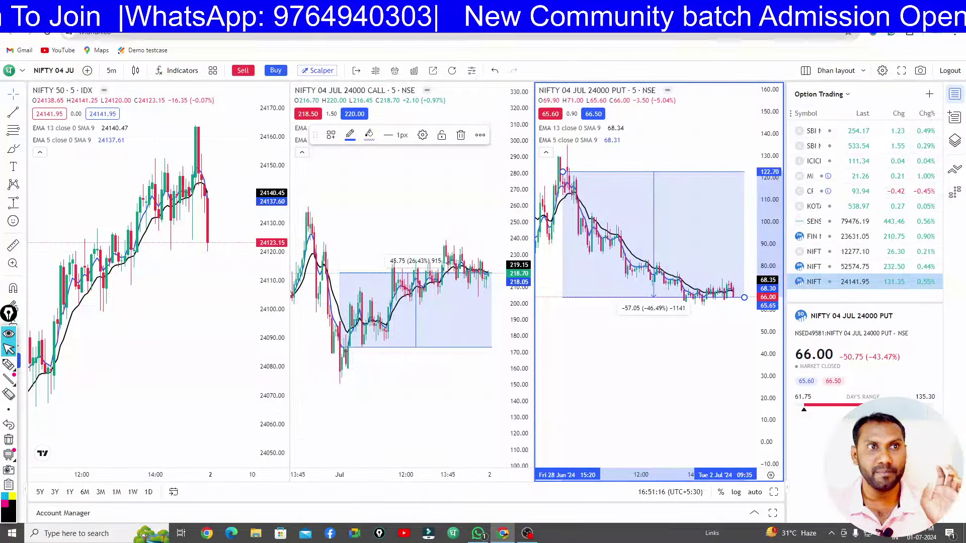
- Switch to the Dhan positions page, underline SBI Nifty 50, Mirae Asset Nifty Midcap 150 and CPSE ETFs in the watchlist, and cross out ICICI Pru Bharat 22 ETF
key(alt+Tab)
click(9, 364)
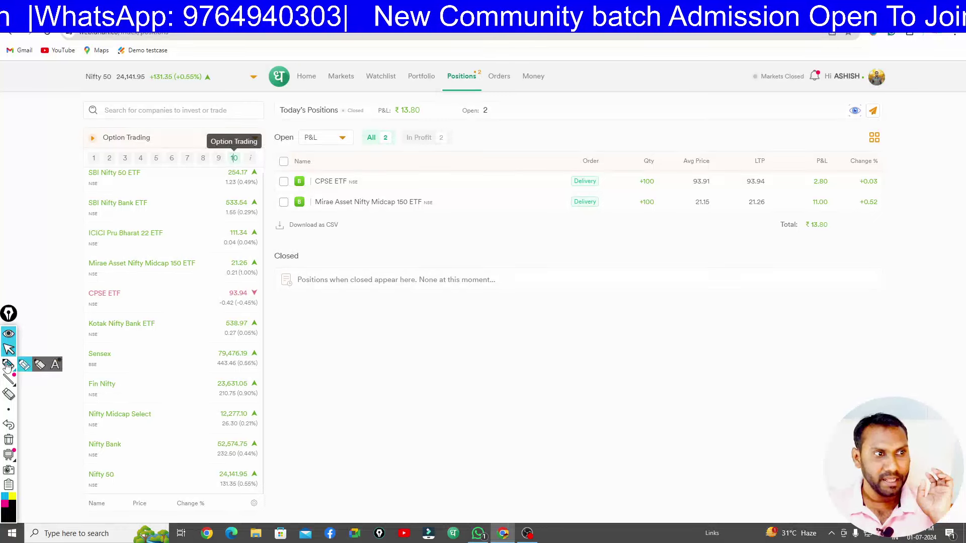
drag(85, 180, 160, 176)
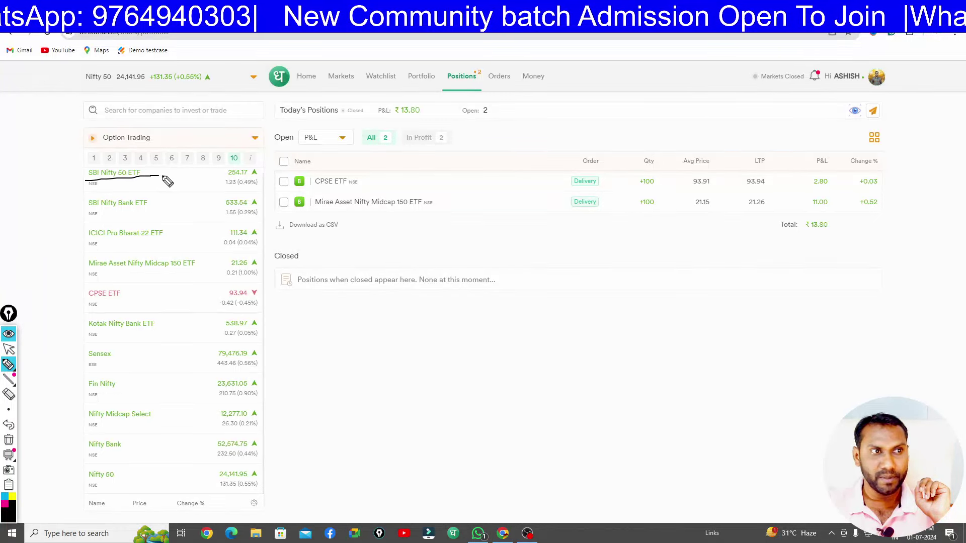
drag(86, 246, 169, 236)
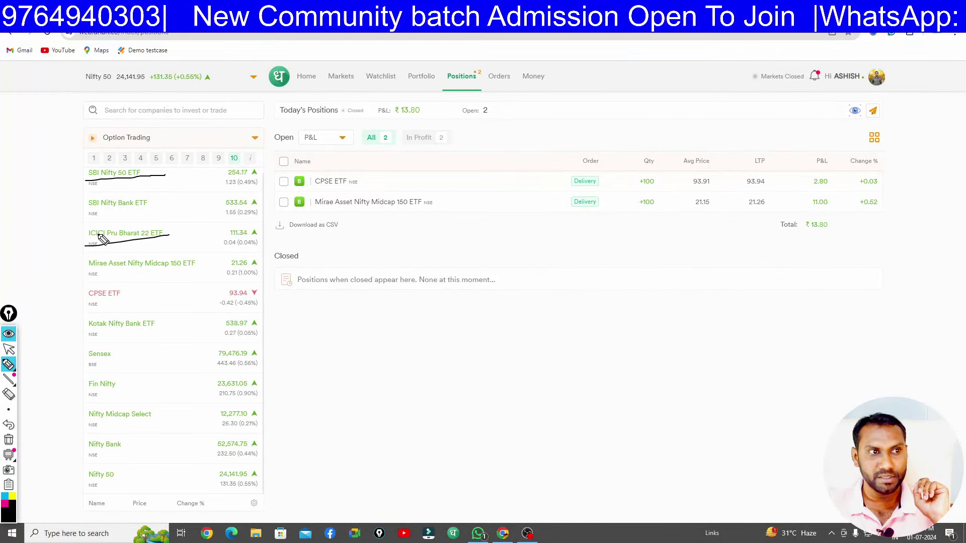
mouse_move(70, 226)
mouse_down()
mouse_move(169, 236)
mouse_move(104, 248)
mouse_move(183, 273)
mouse_move(214, 270)
mouse_up()
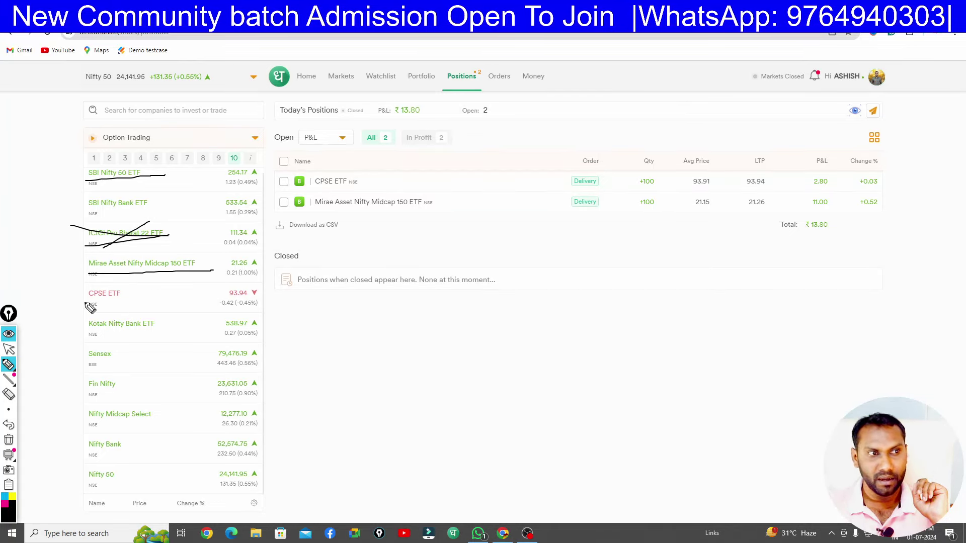
drag(91, 304, 169, 303)
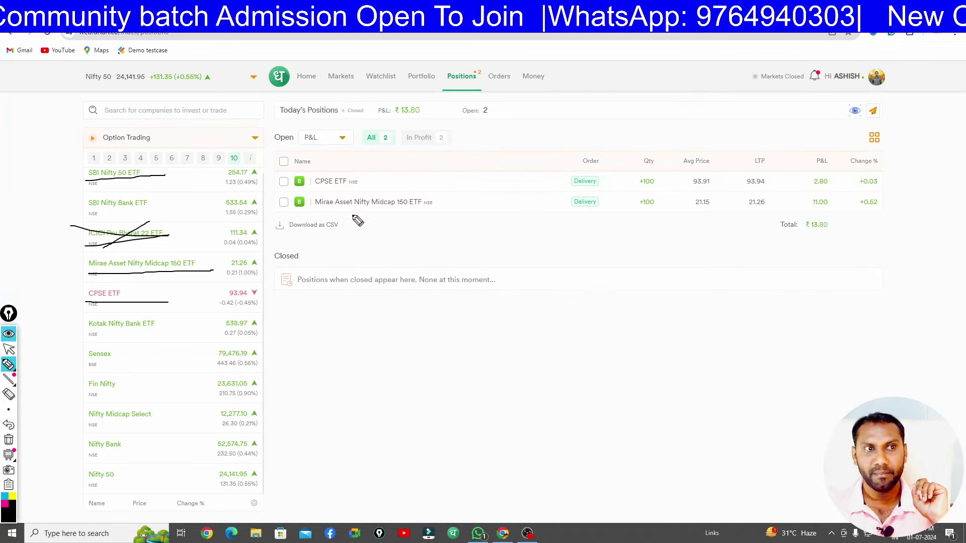
- Underline the CPSE ETF and Mirae Asset Nifty Midcap 150 ETF positions and their quantities freehand, clear all marks and leave the drawing mode
drag(317, 189, 430, 175)
drag(344, 215, 486, 216)
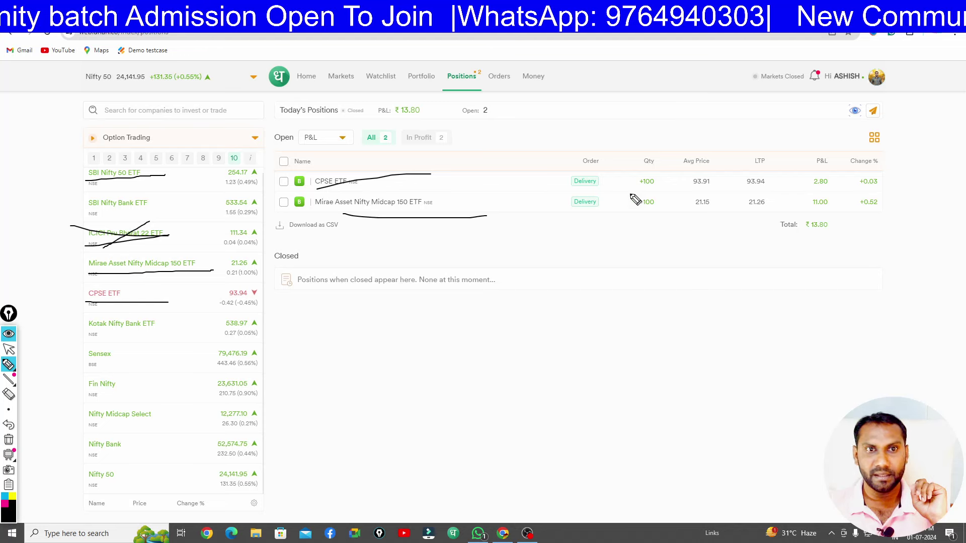
drag(638, 191, 679, 185)
drag(653, 220, 664, 213)
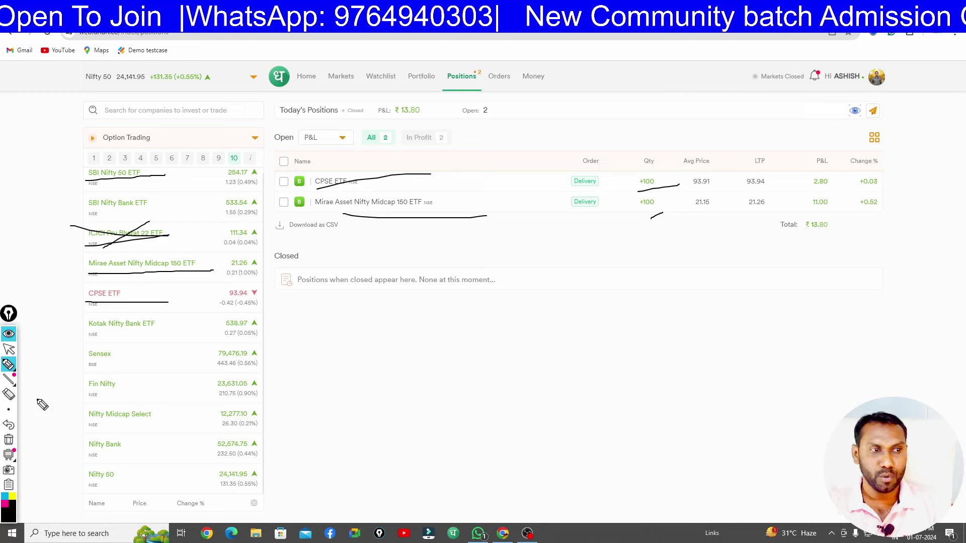
click(8, 440)
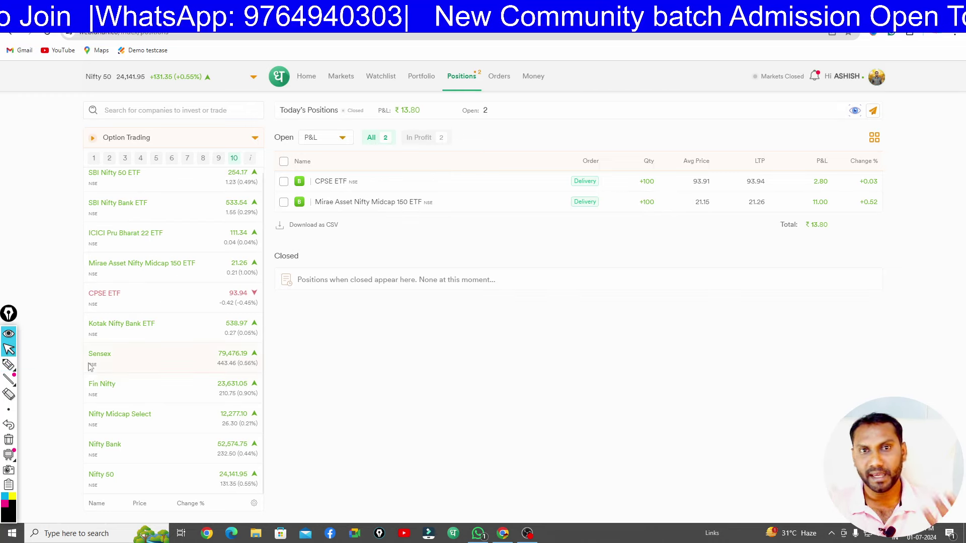
click(8, 349)
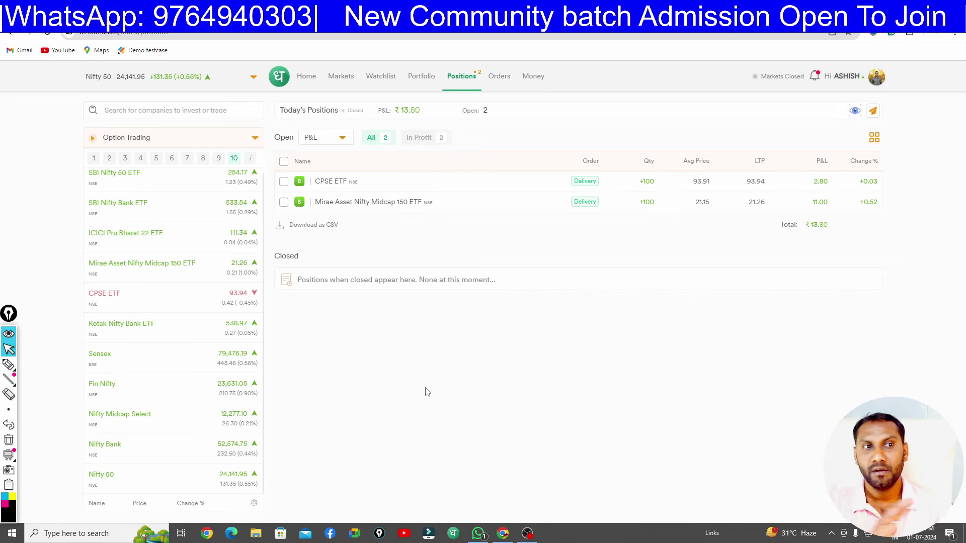